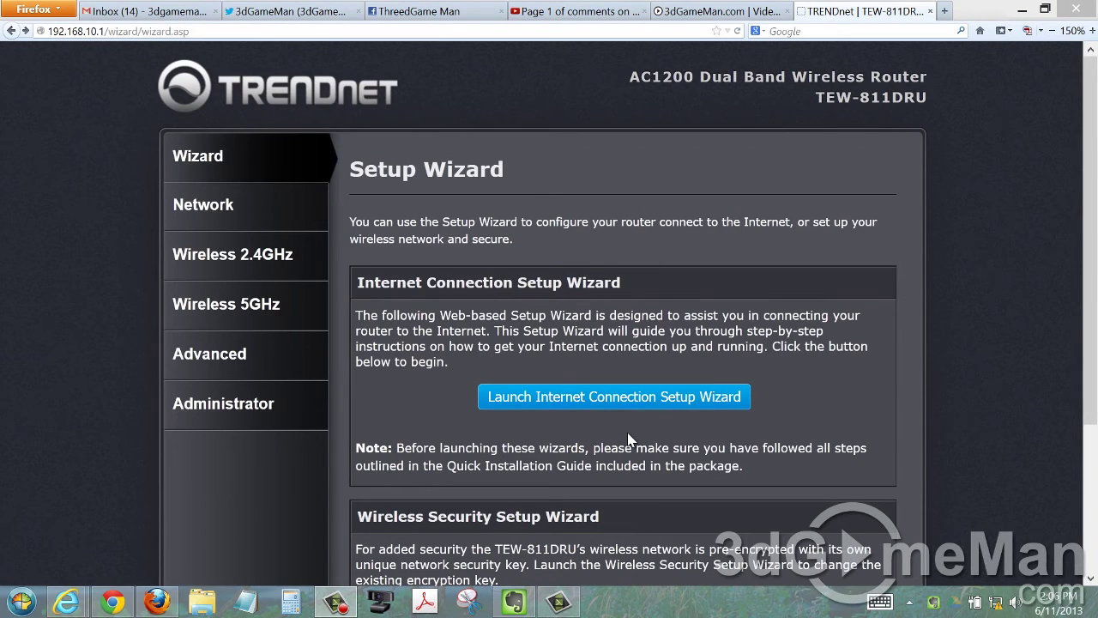
# Run the Internet Connection Setup Wizard, keeping DHCP, and save and apply the connection.
pyautogui.scroll(-3, 631, 442)
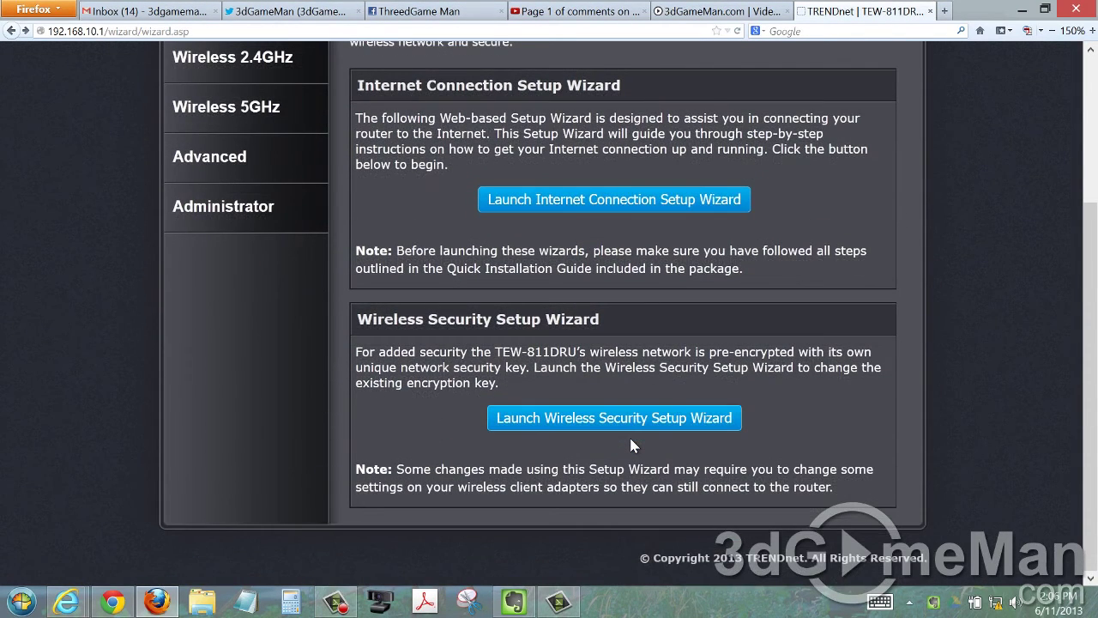
pyautogui.scroll(3, 630, 442)
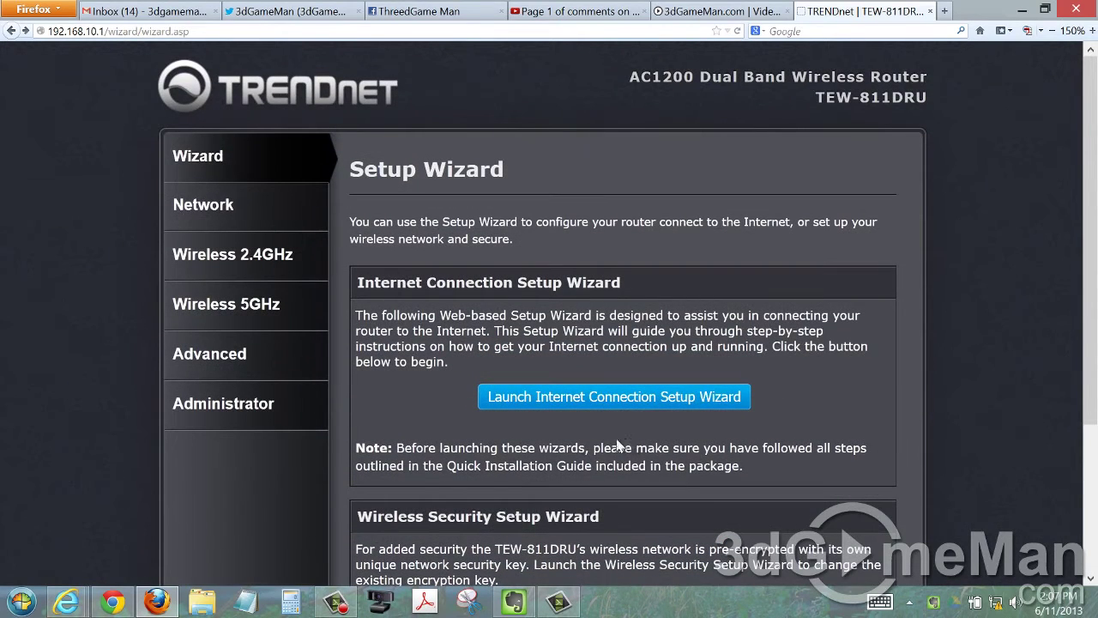
pyautogui.click(581, 402)
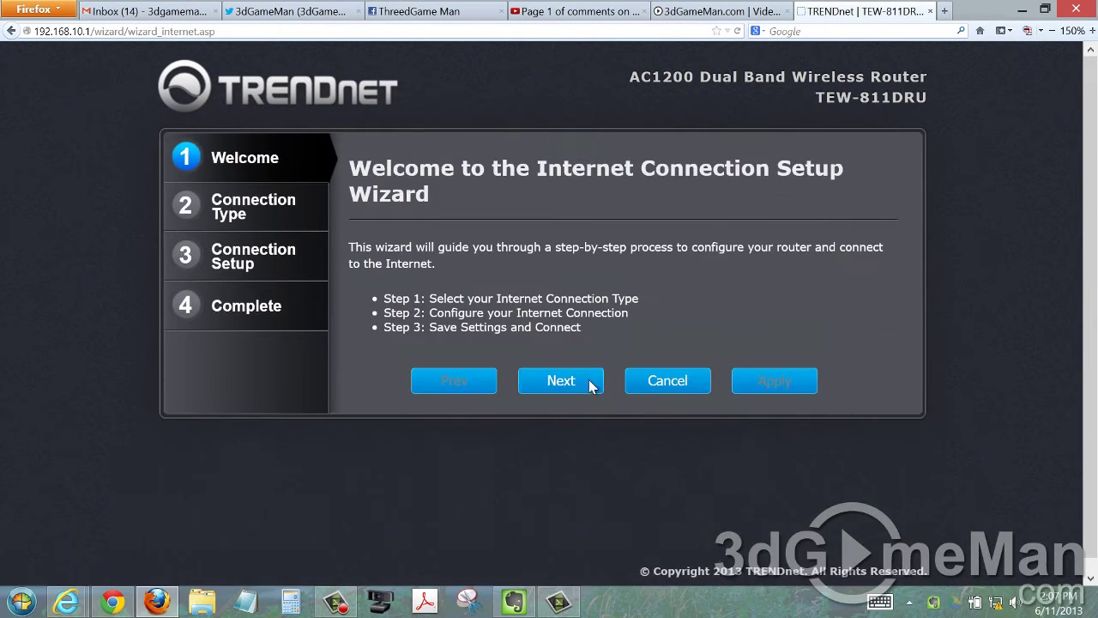
pyautogui.click(556, 382)
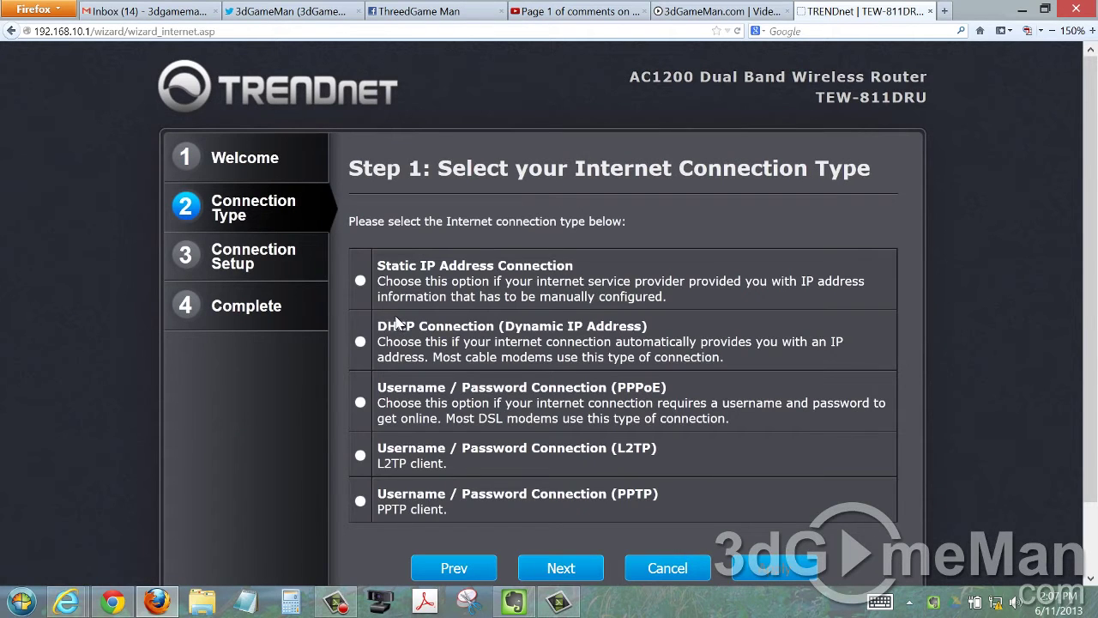
pyautogui.click(552, 563)
pyautogui.click(770, 359)
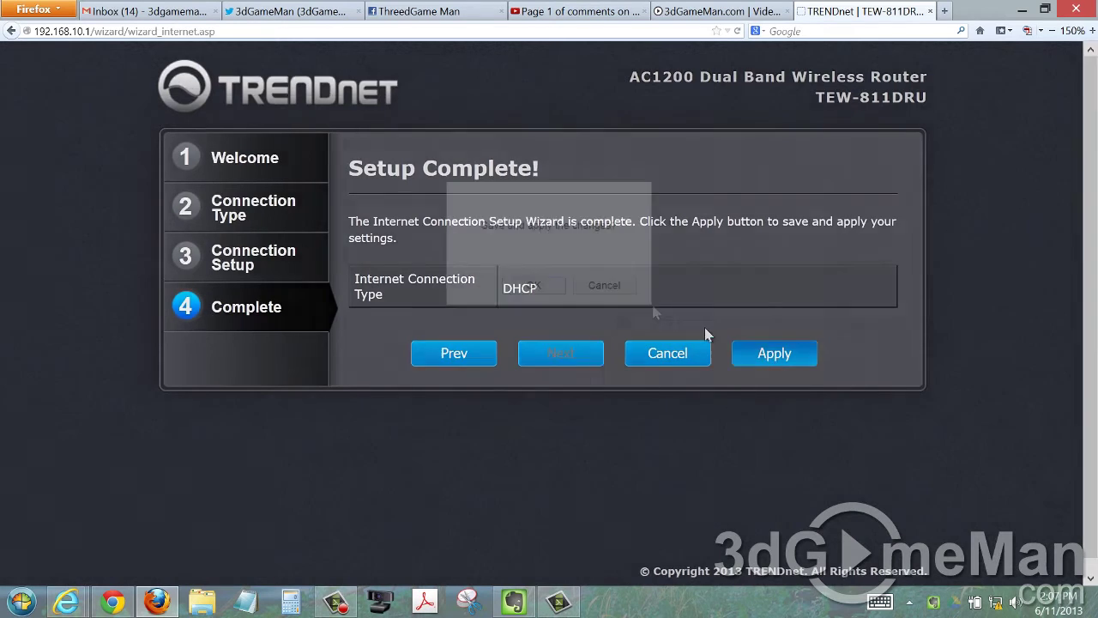
pyautogui.click(556, 288)
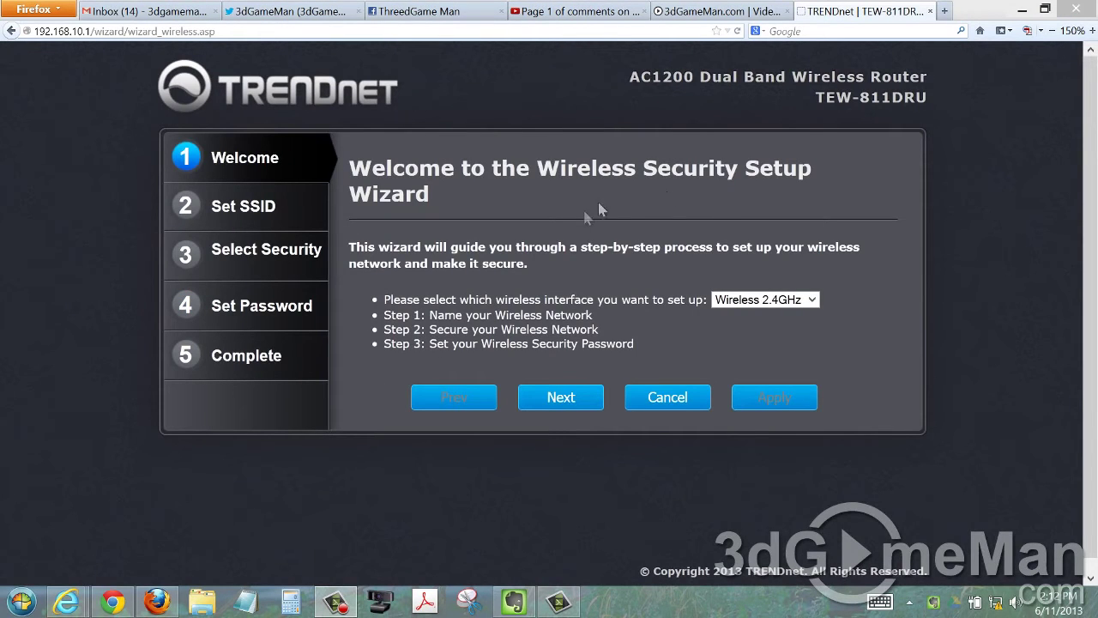
# Keep Wireless 2.4GHz as the band to configure in the wireless wizard.
pyautogui.click(752, 303)
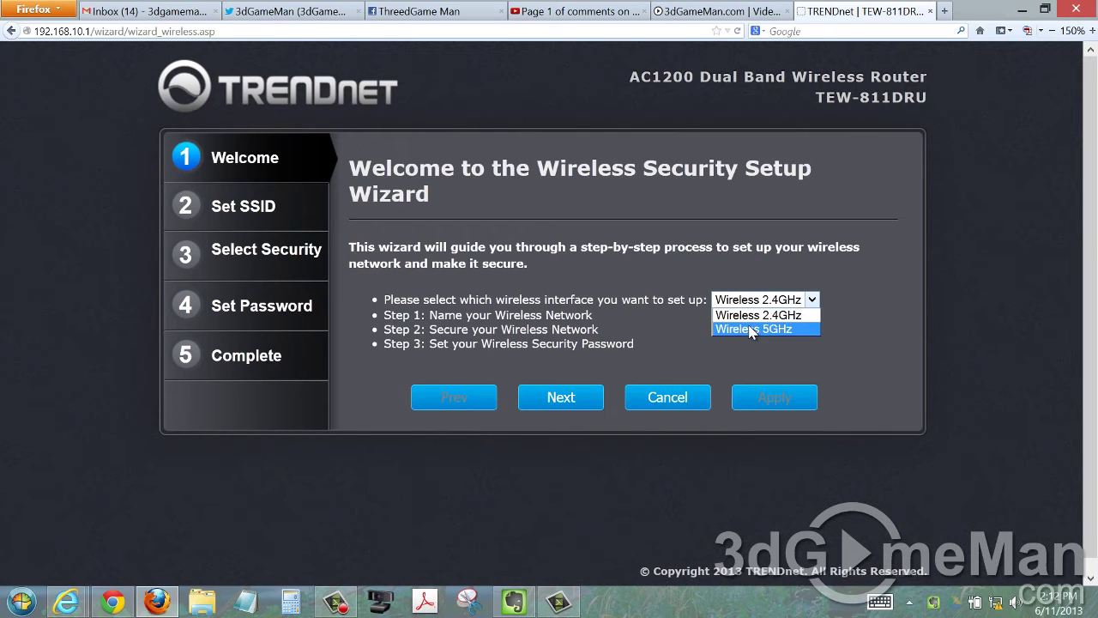
pyautogui.click(724, 263)
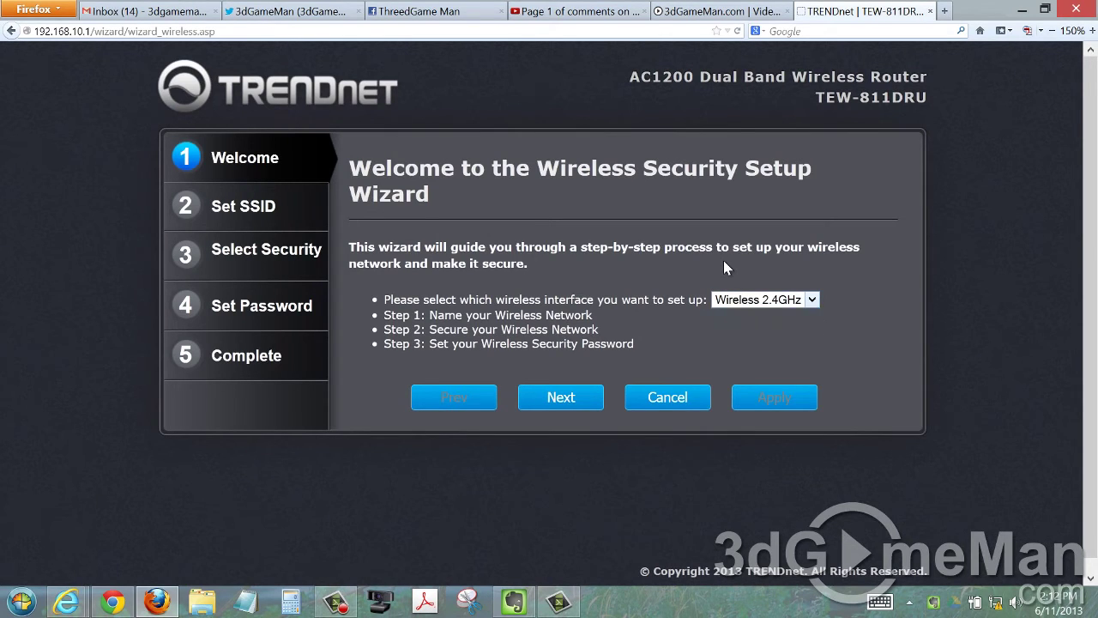
pyautogui.click(743, 302)
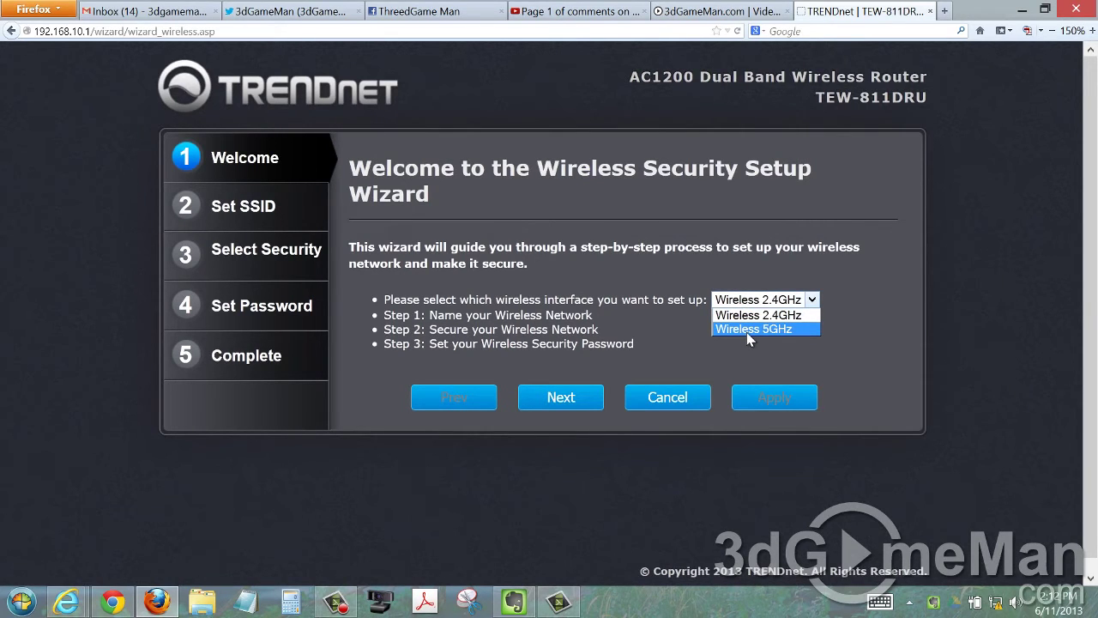
pyautogui.click(650, 259)
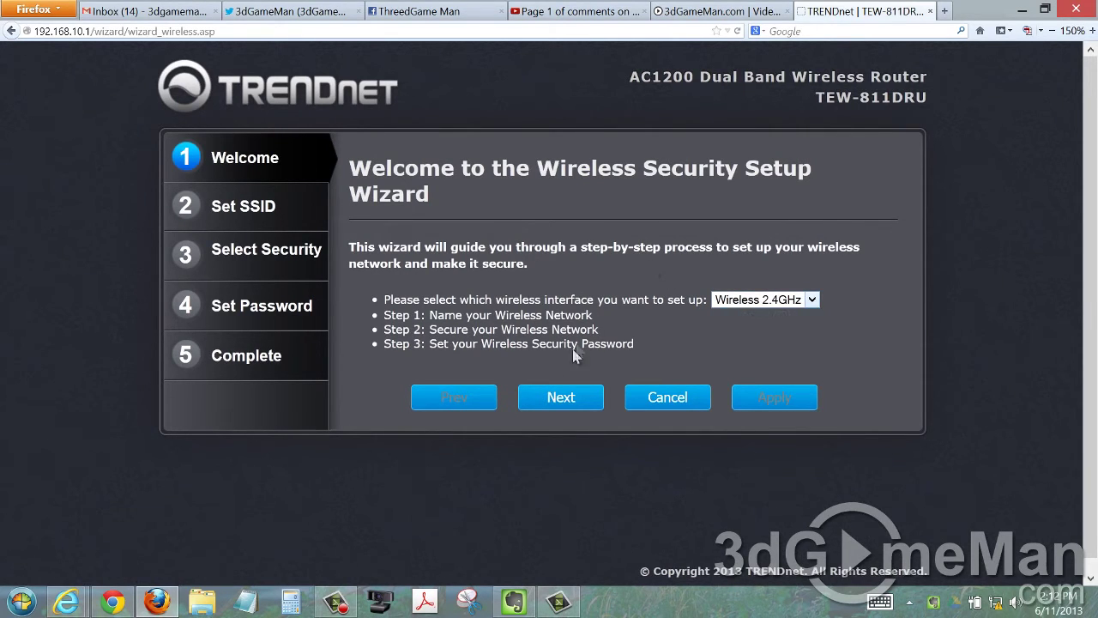
pyautogui.click(566, 397)
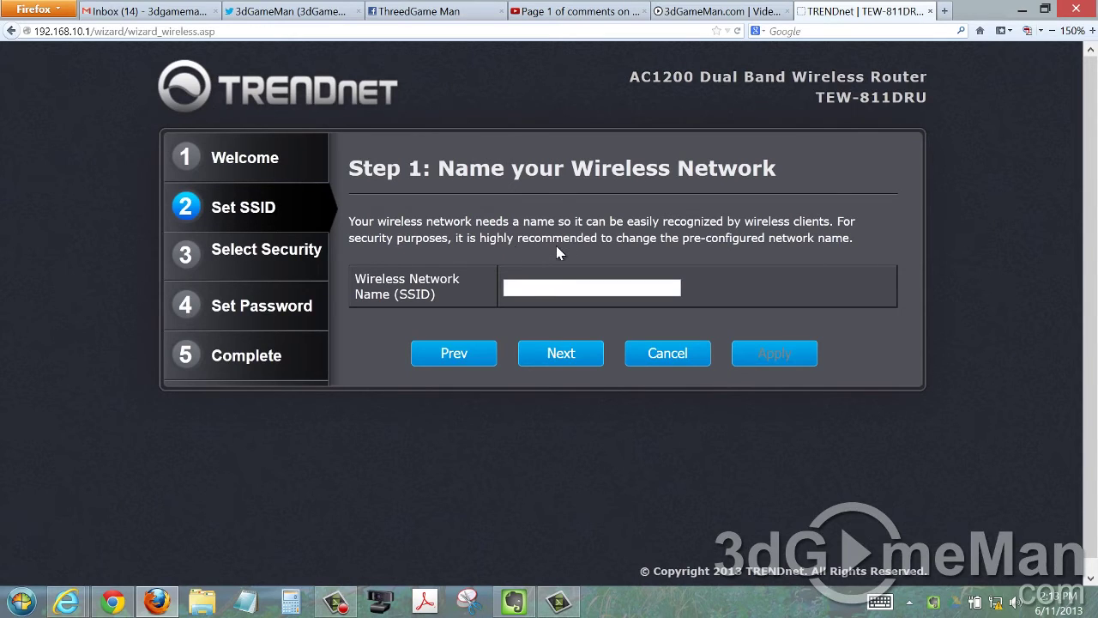
# Name the 2.4GHz wireless network TEST.
pyautogui.click(529, 284)
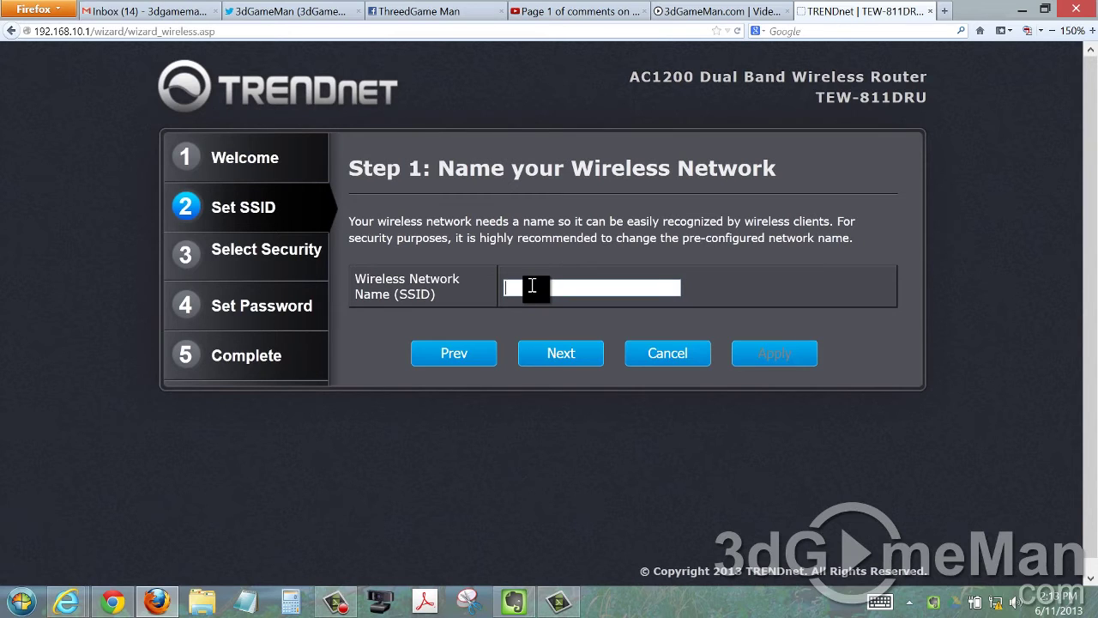
pyautogui.write('TEST')
pyautogui.click(560, 352)
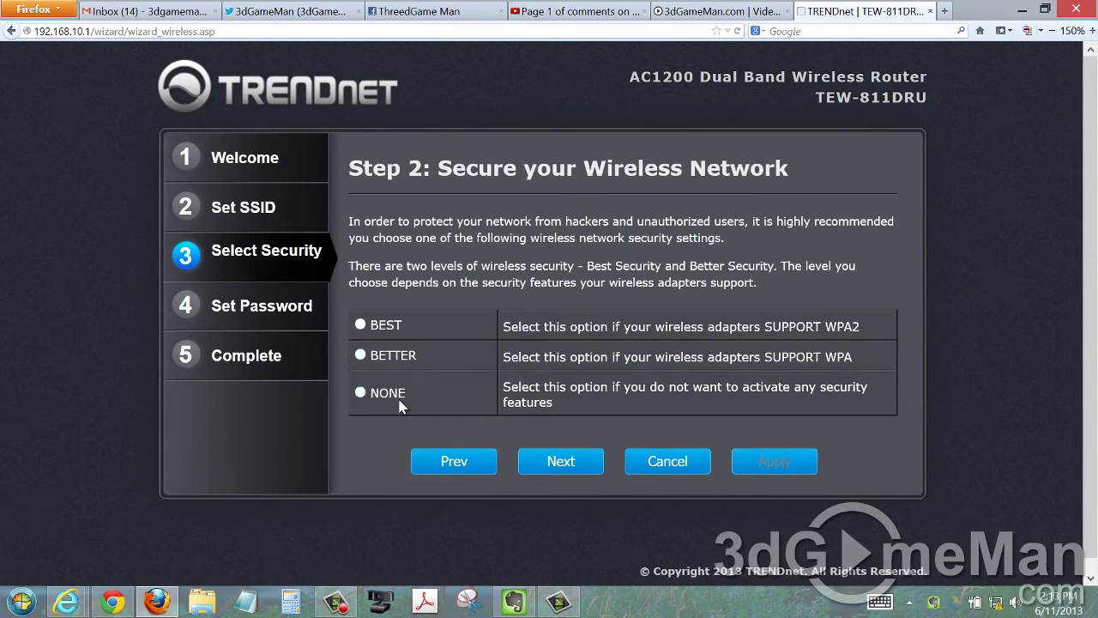
# Secure the wireless network with BEST (WPA2-PSK/AES) security and complete the password step.
pyautogui.click(570, 465)
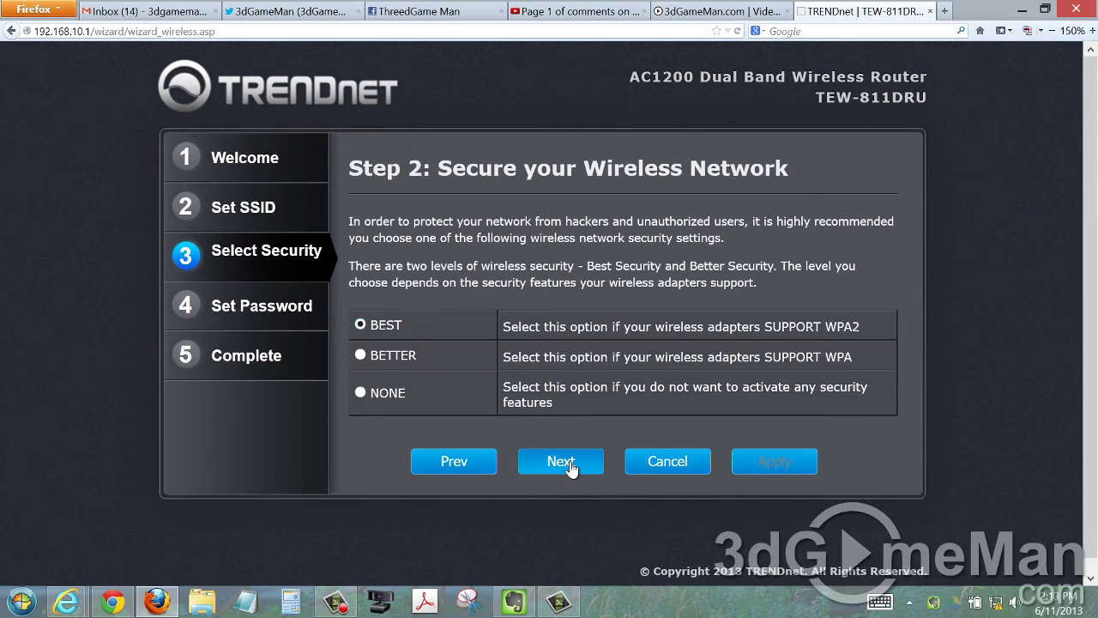
pyautogui.click(571, 465)
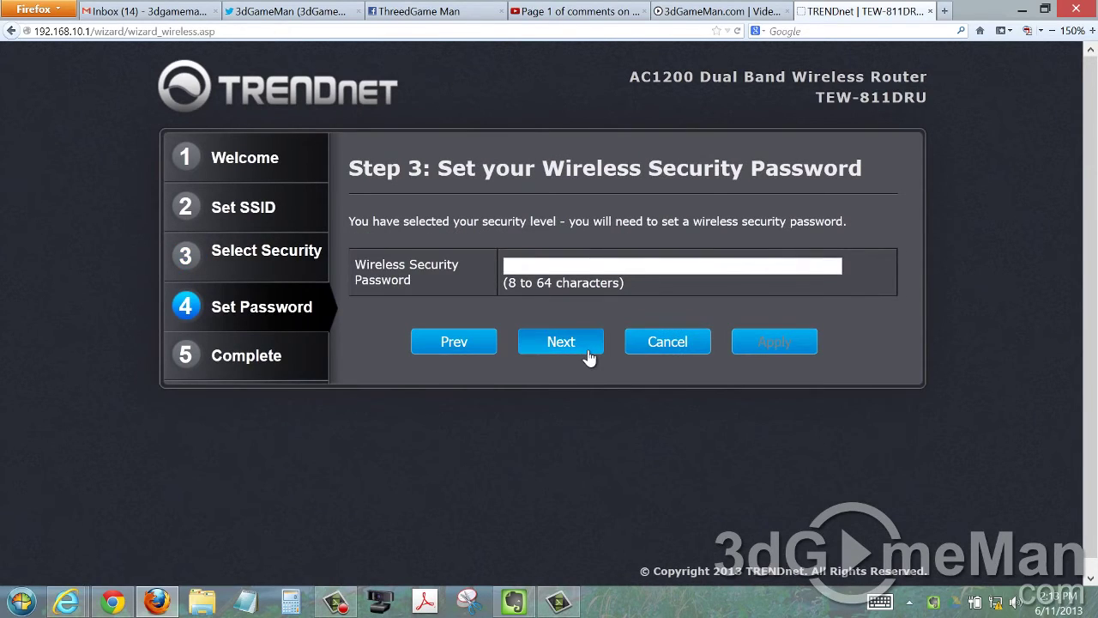
pyautogui.click(529, 267)
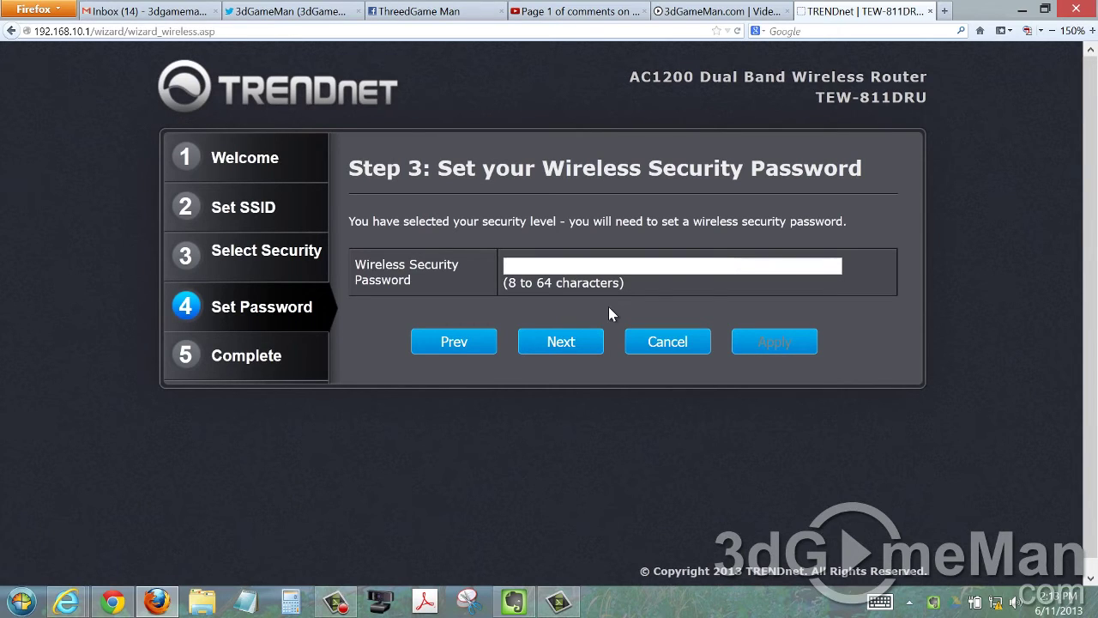
pyautogui.click(559, 340)
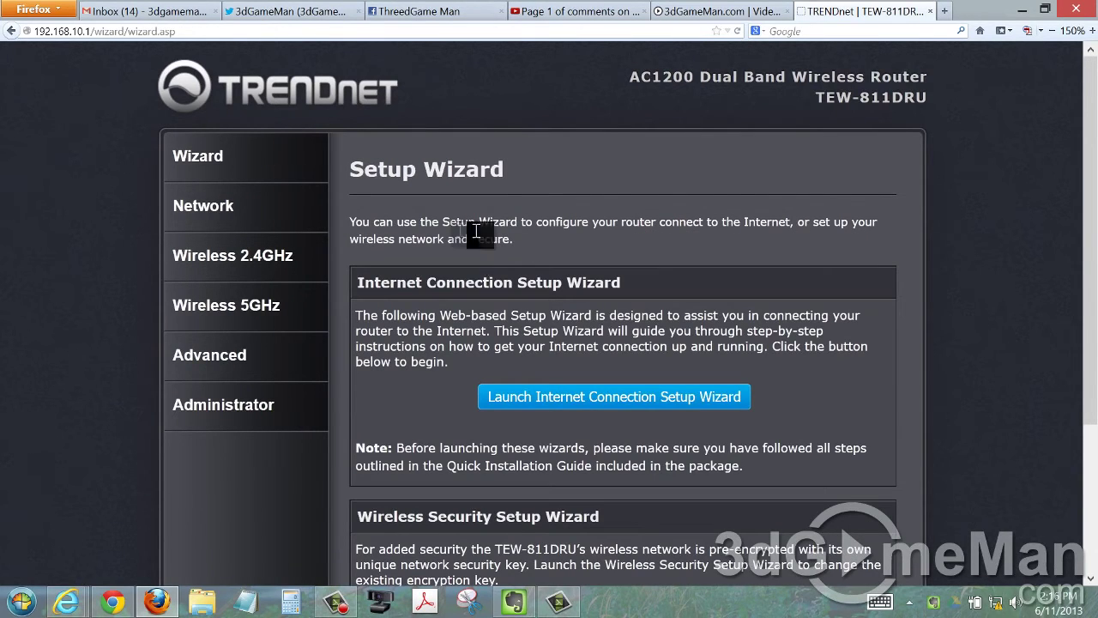
pyautogui.click(283, 228)
# View the WAN, LAN, IPv6, QoS and DHCP Client List network pages.
pyautogui.click(243, 248)
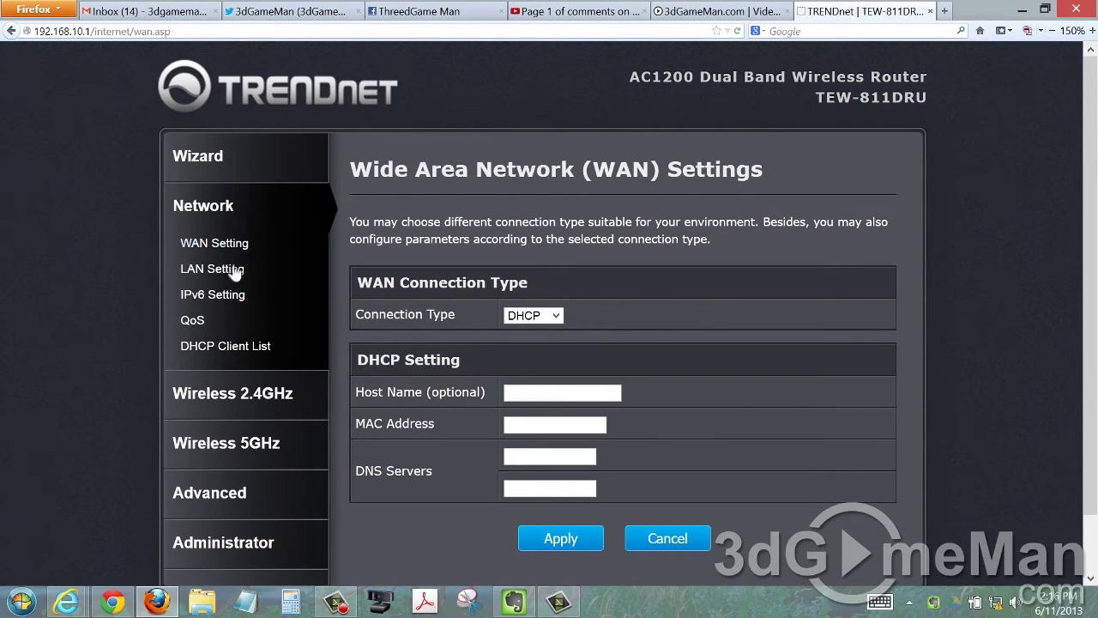
pyautogui.click(230, 276)
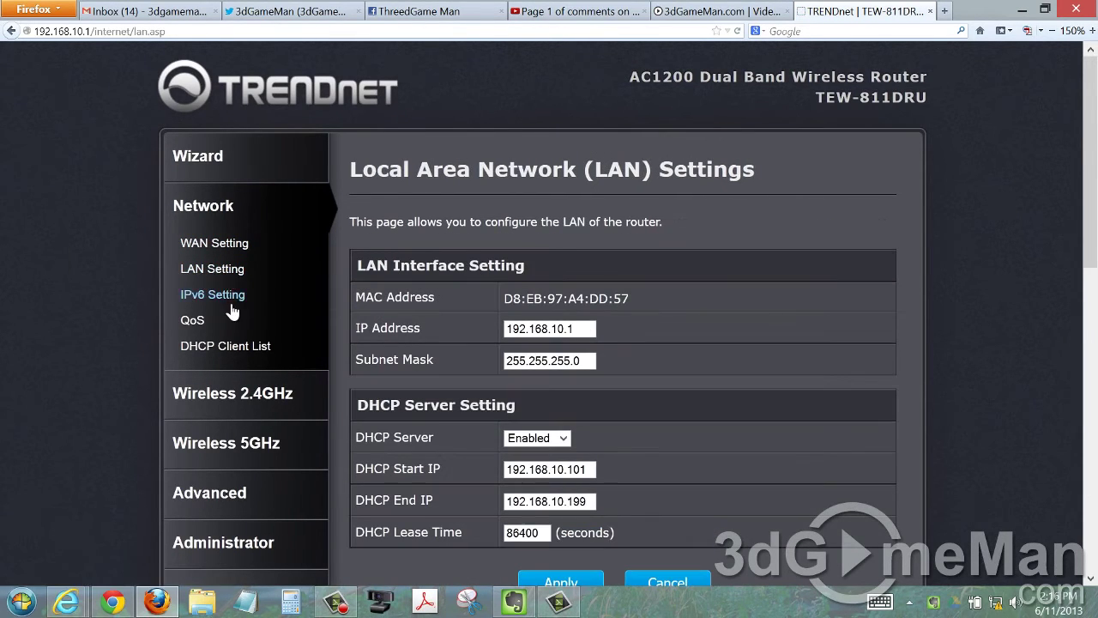
pyautogui.click(233, 302)
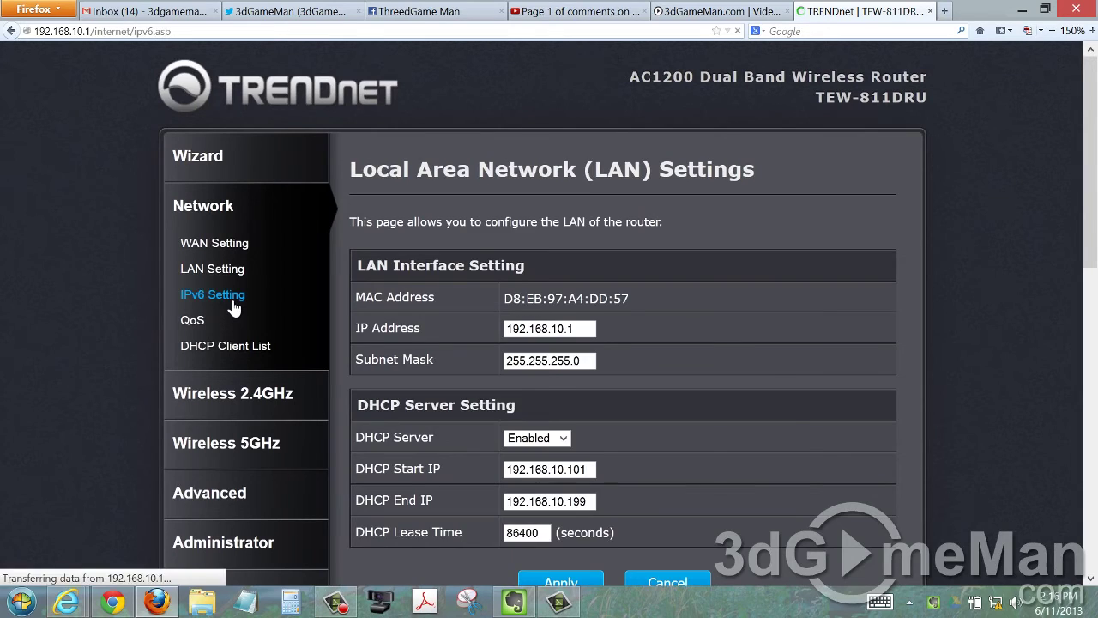
pyautogui.click(197, 327)
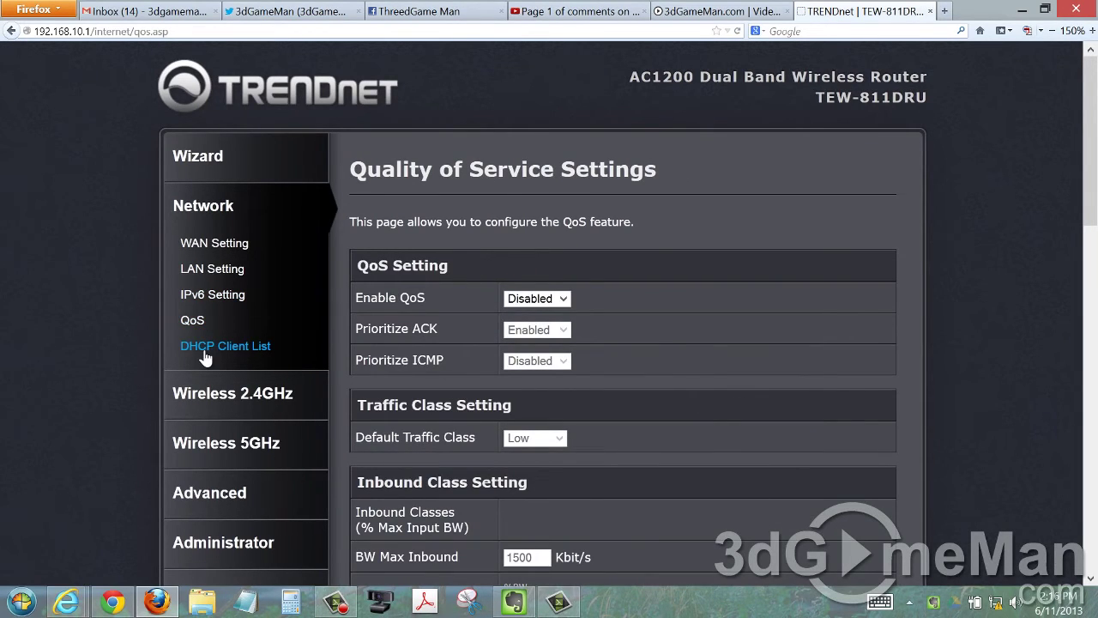
pyautogui.click(205, 351)
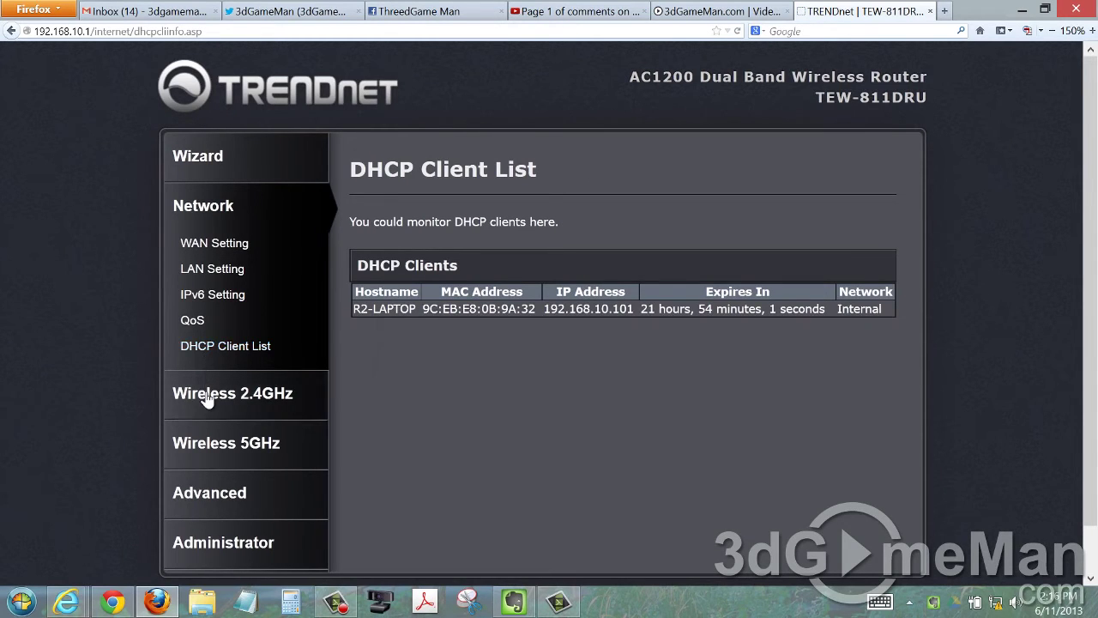
pyautogui.click(208, 395)
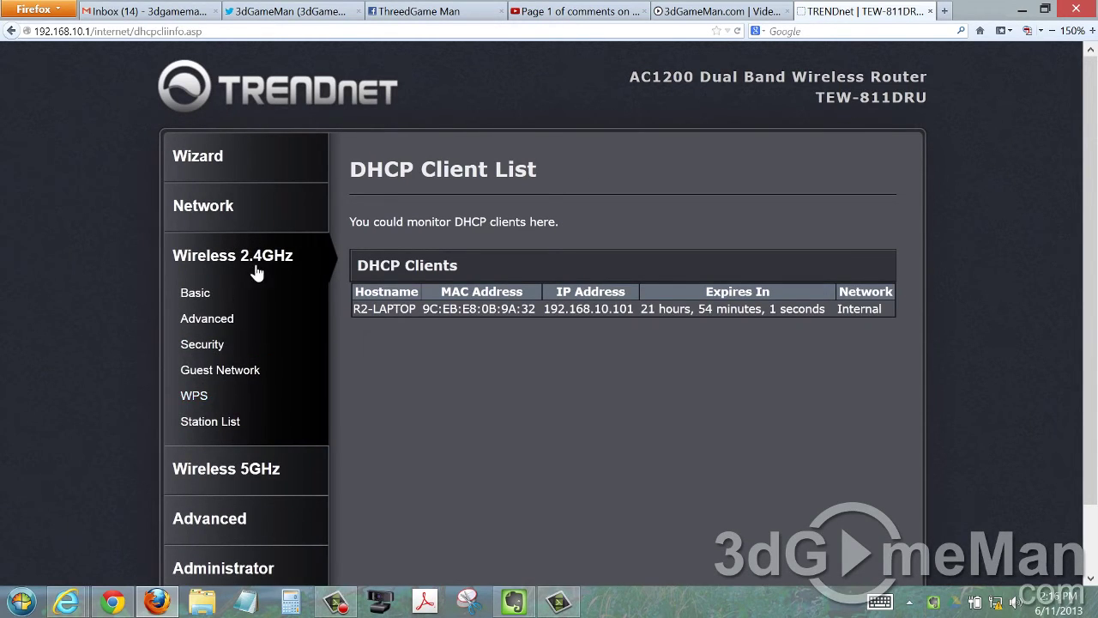
# View the 2.4GHz Basic, Advanced, Security, Guest Network, WPS and Station List pages.
pyautogui.click(203, 294)
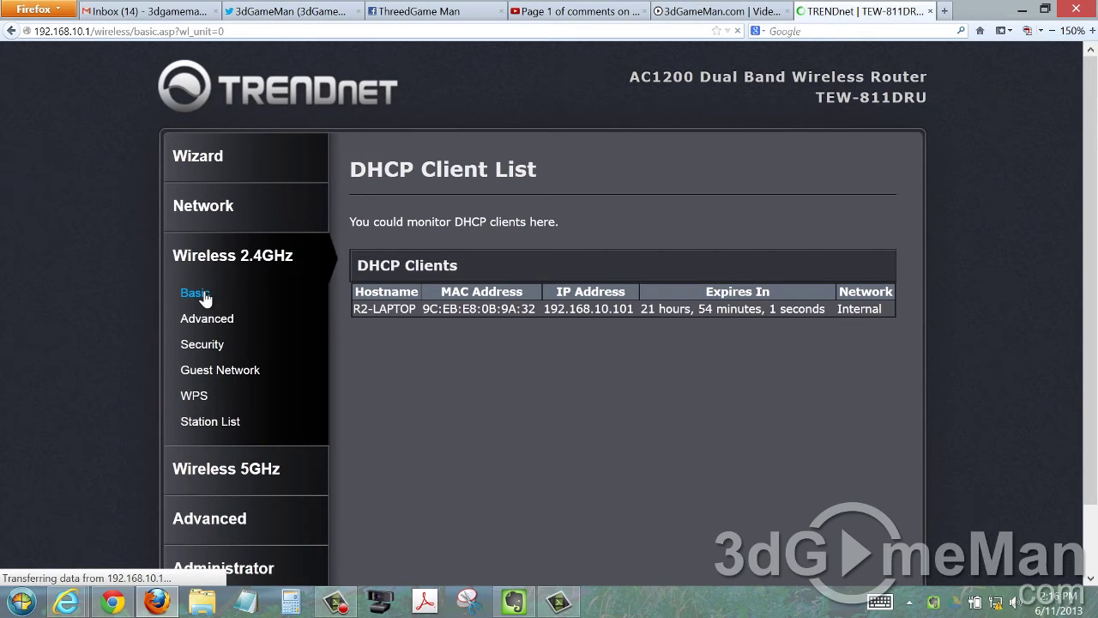
pyautogui.click(208, 318)
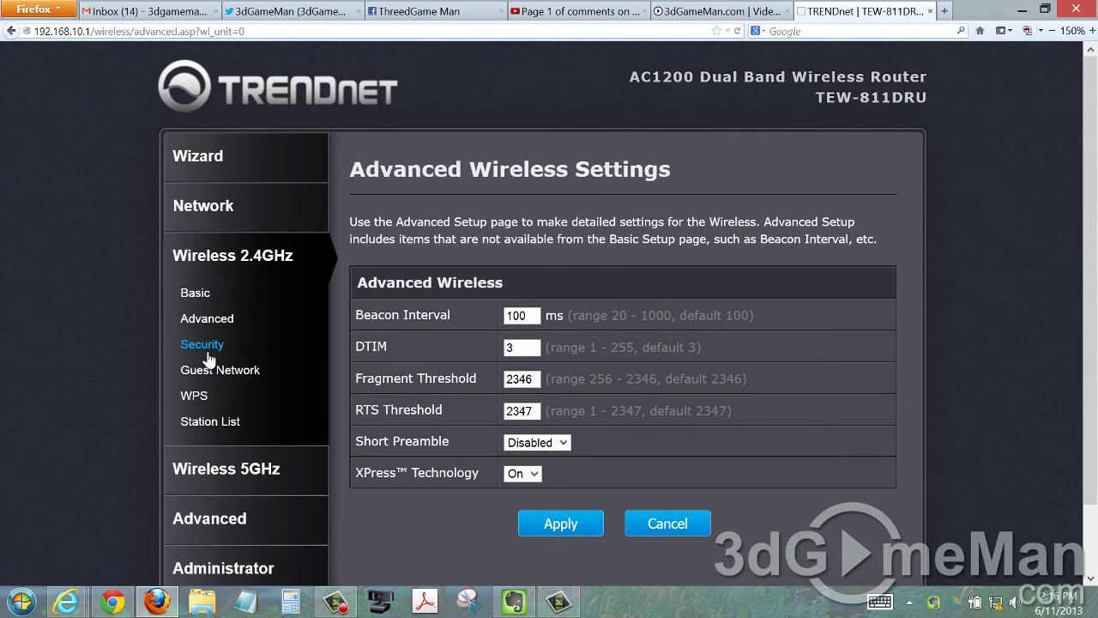
pyautogui.click(204, 346)
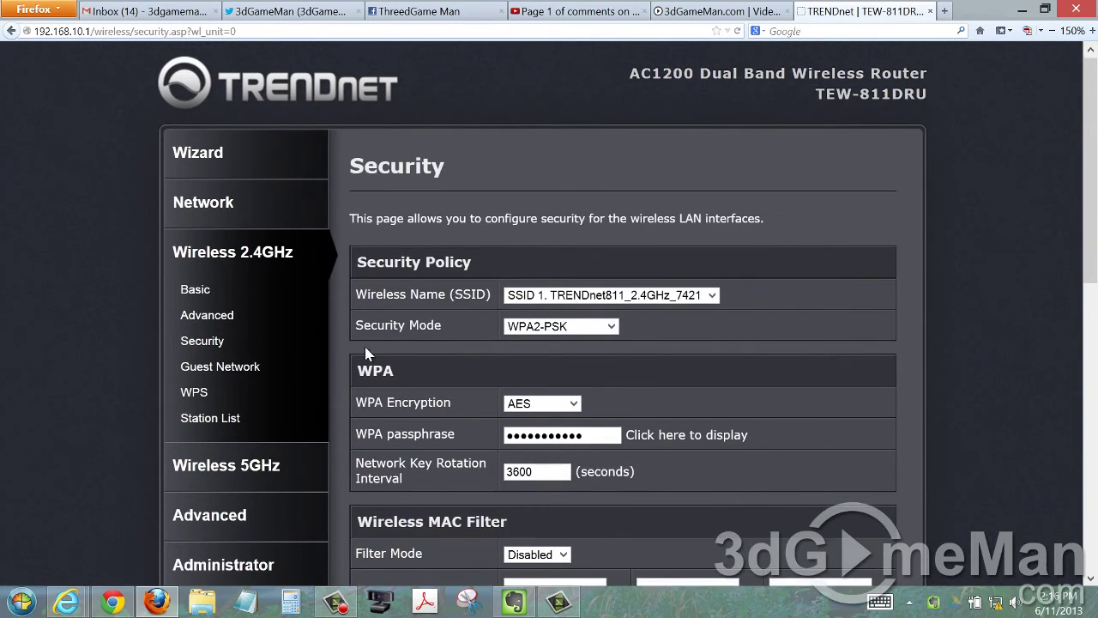
pyautogui.scroll(-4, 361, 351)
pyautogui.scroll(5, 364, 352)
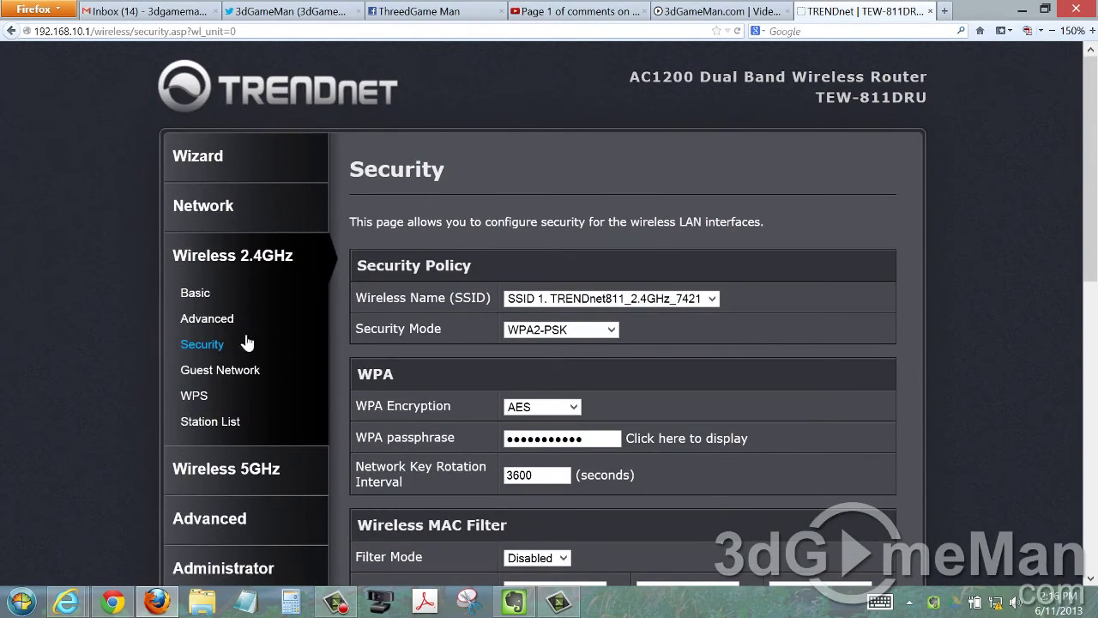
pyautogui.click(225, 371)
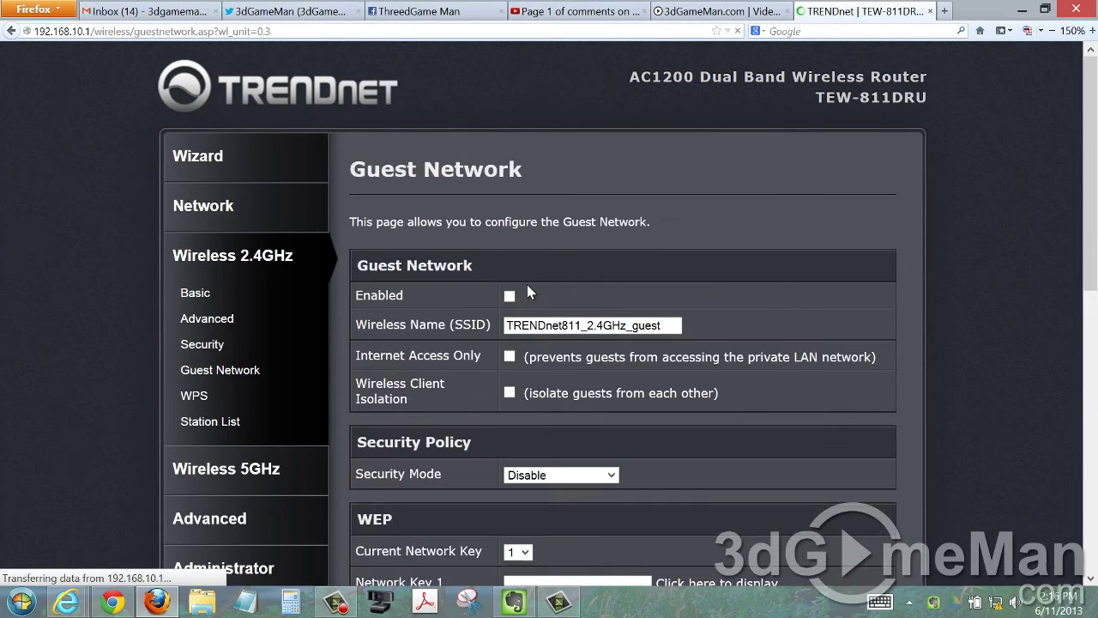
pyautogui.click(203, 399)
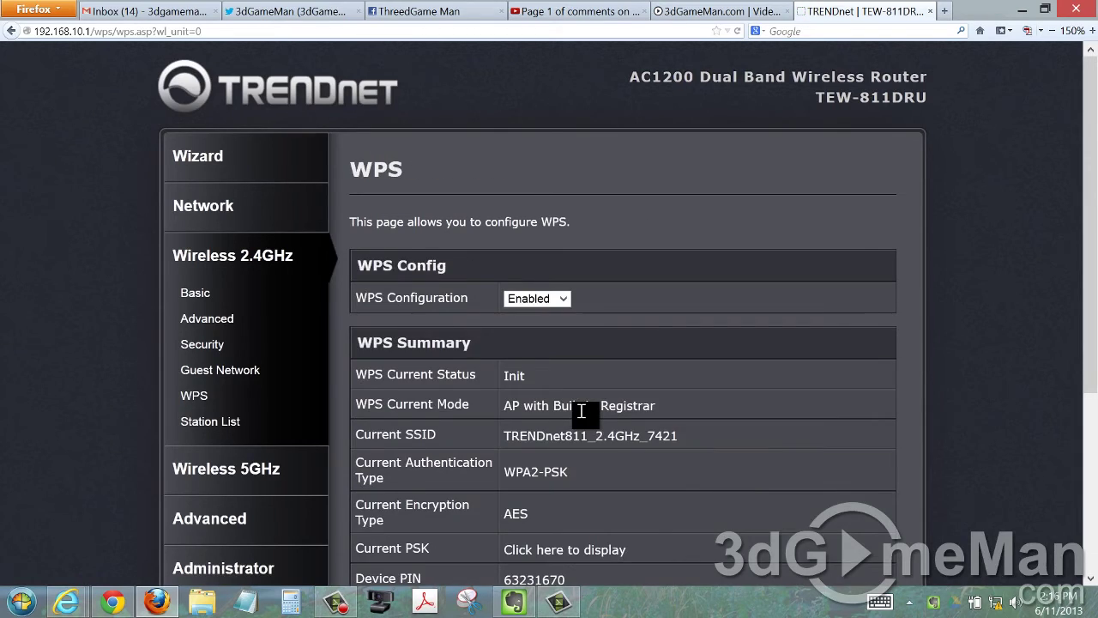
pyautogui.scroll(-5, 580, 410)
pyautogui.scroll(5, 466, 320)
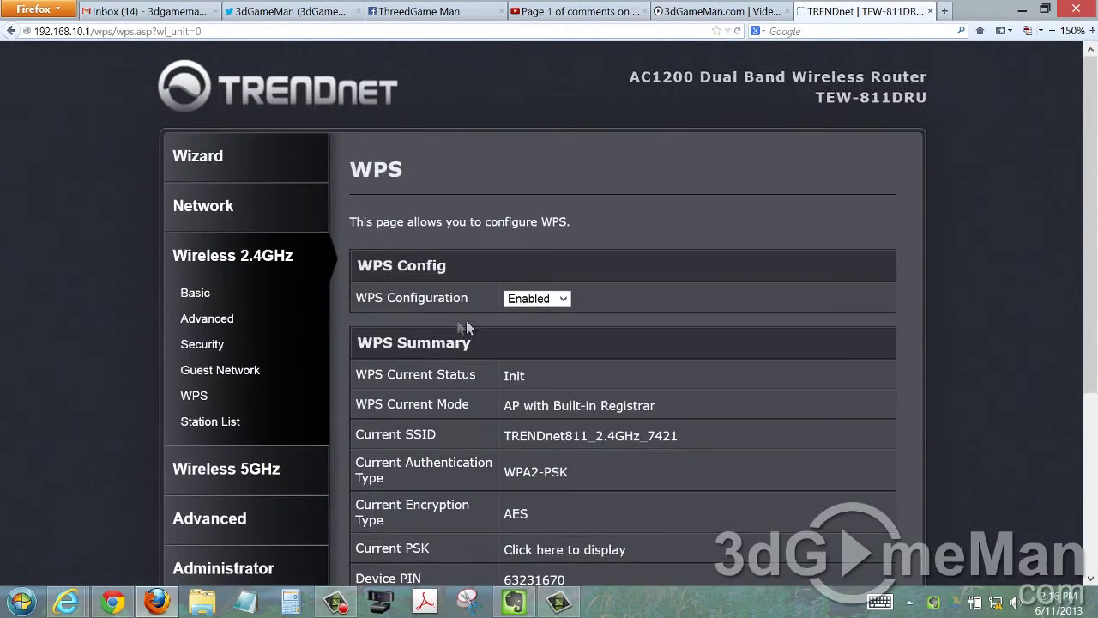
pyautogui.click(252, 424)
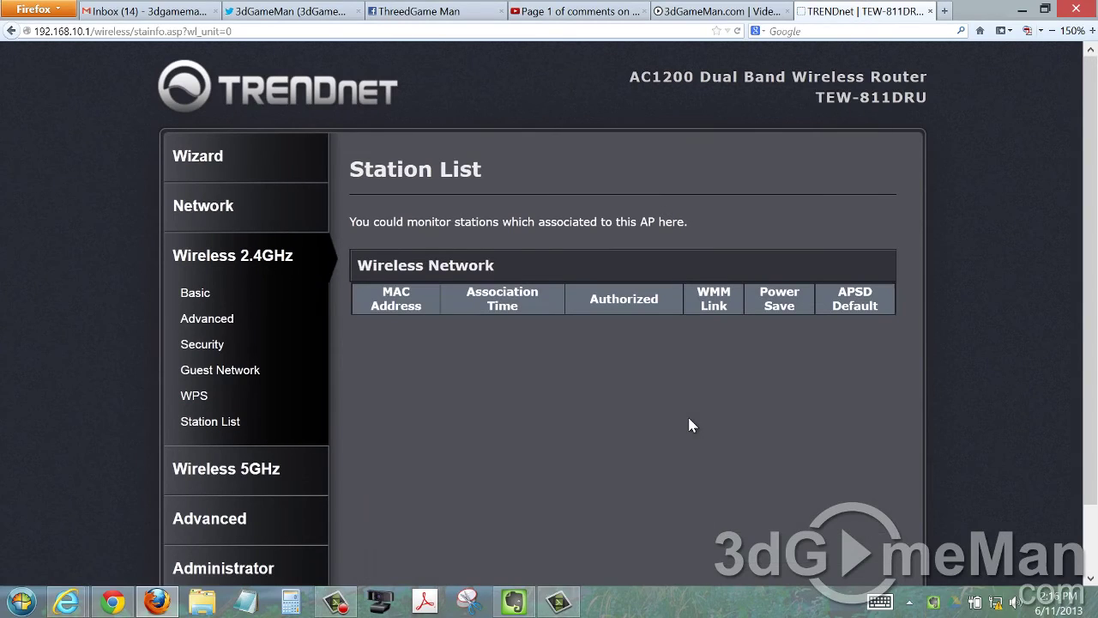
pyautogui.click(284, 470)
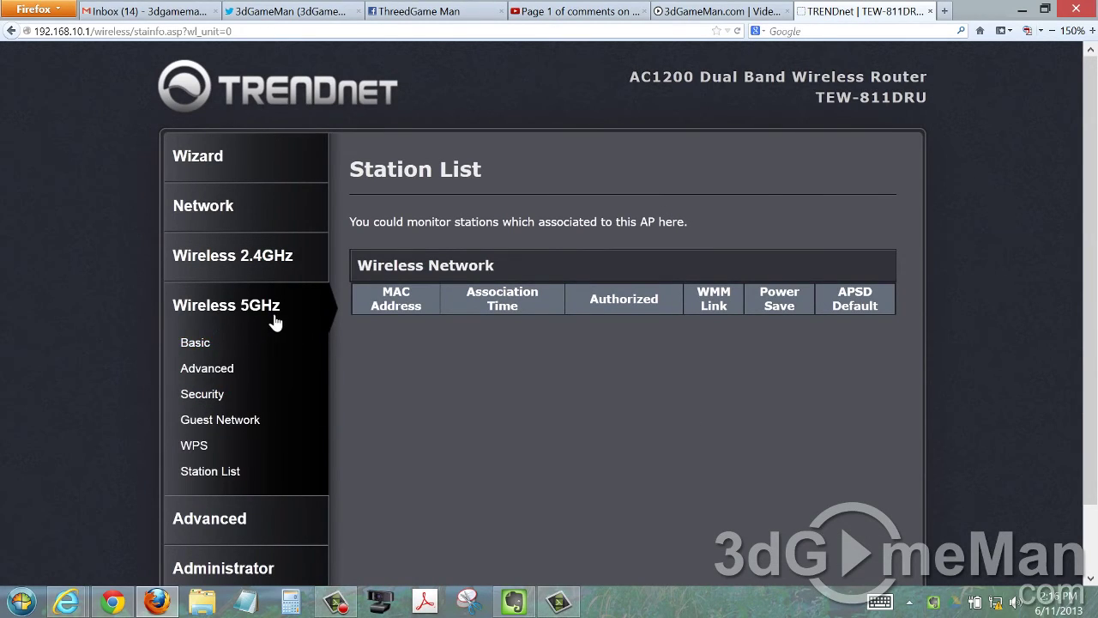
pyautogui.click(230, 532)
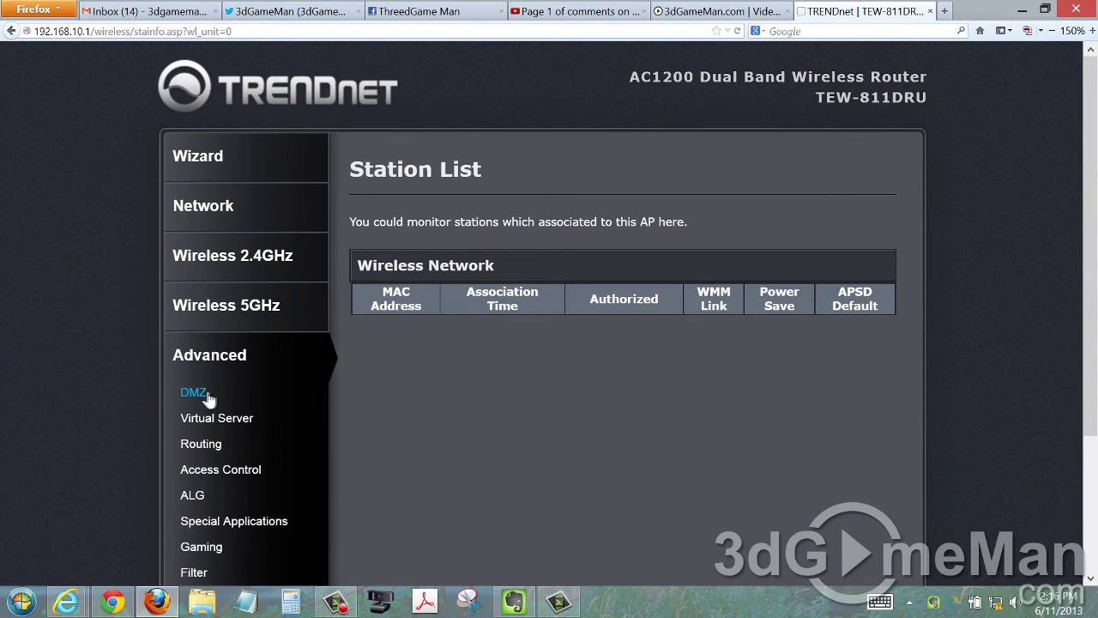
# View the DMZ, Virtual Server, Routing and Access Control pages.
pyautogui.click(206, 399)
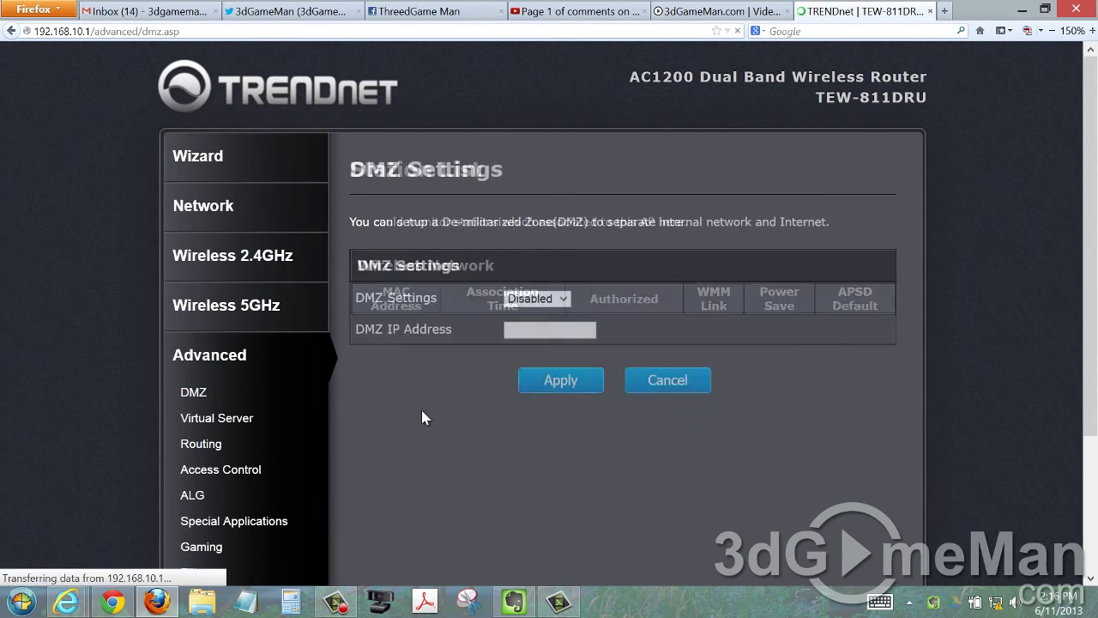
pyautogui.click(199, 420)
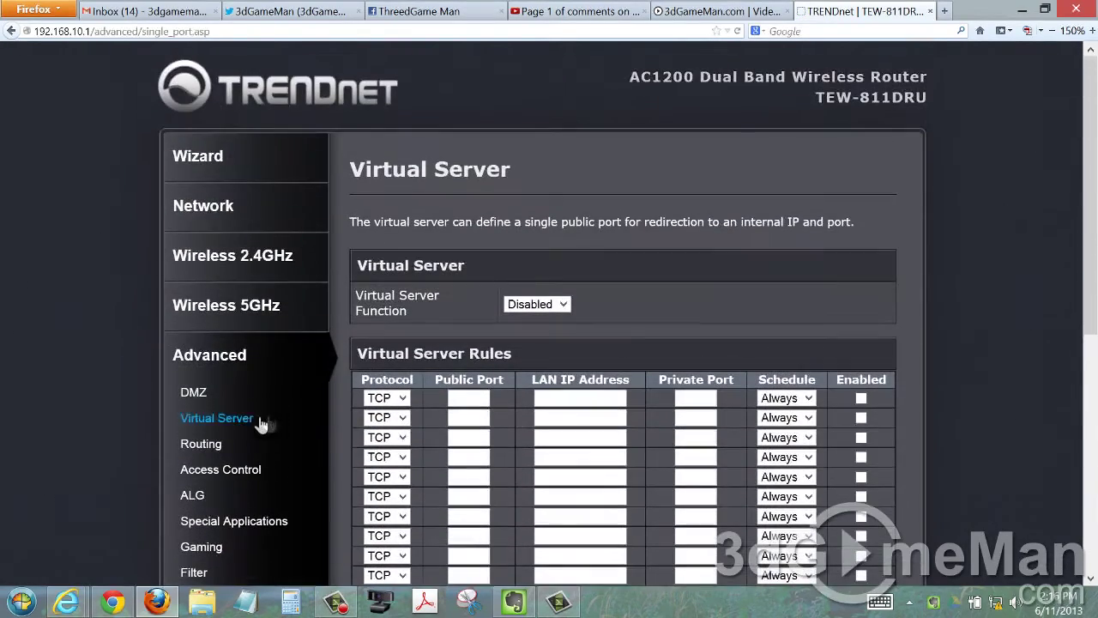
pyautogui.click(210, 445)
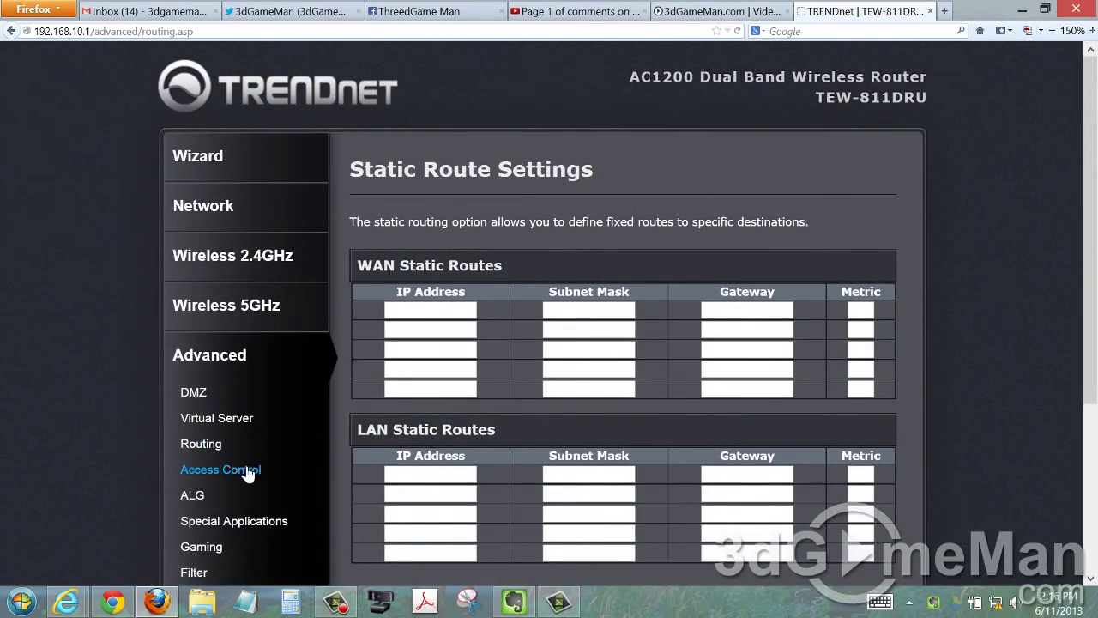
pyautogui.click(247, 470)
pyautogui.scroll(-5, 683, 414)
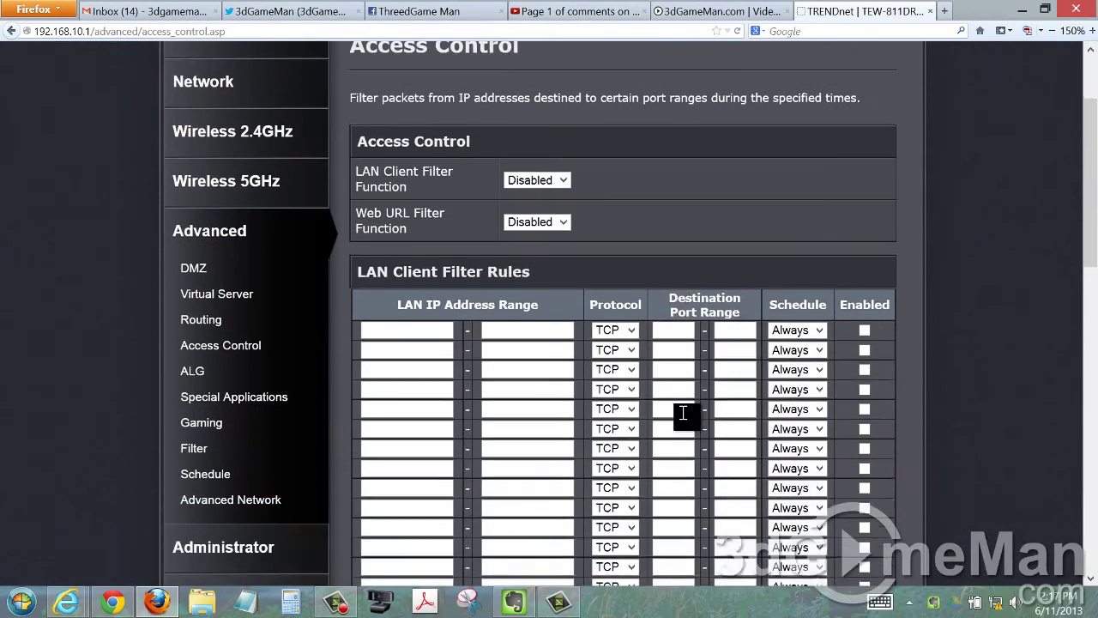
pyautogui.scroll(5, 683, 412)
pyautogui.scroll(1, 683, 414)
# View the ALG, Special Applications and Gaming pages.
pyautogui.click(190, 496)
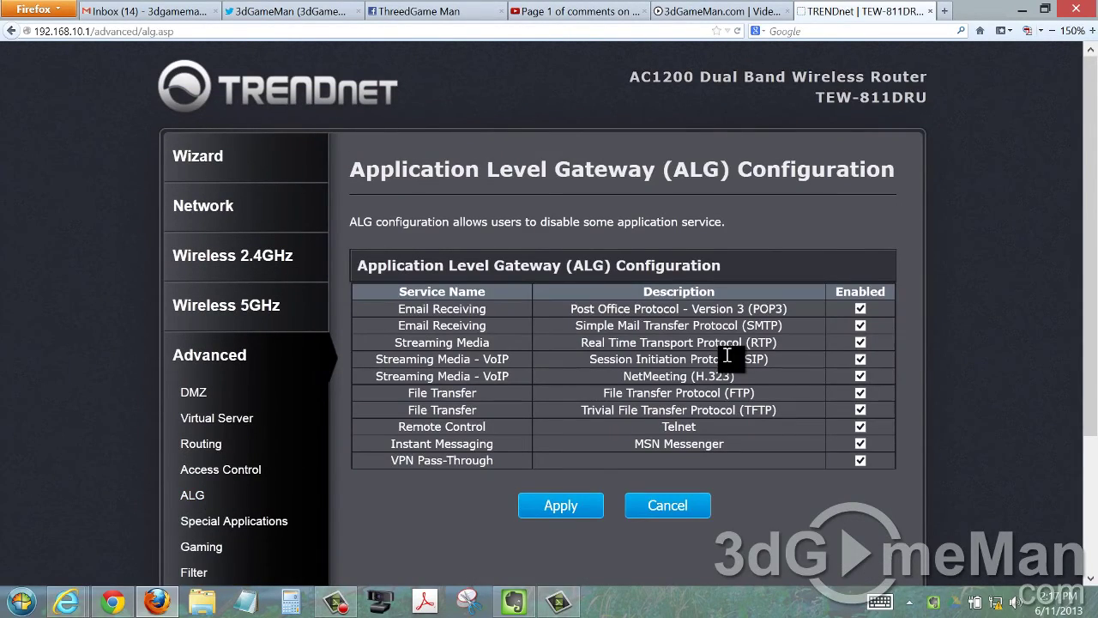
pyautogui.scroll(-2, 684, 355)
pyautogui.scroll(2, 684, 355)
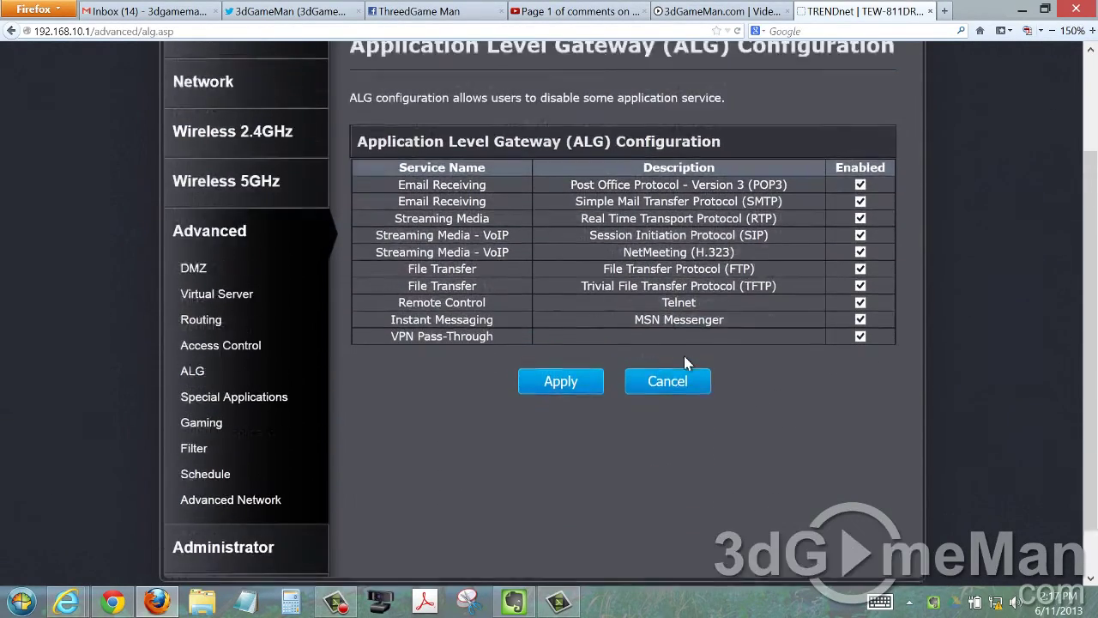
pyautogui.click(283, 525)
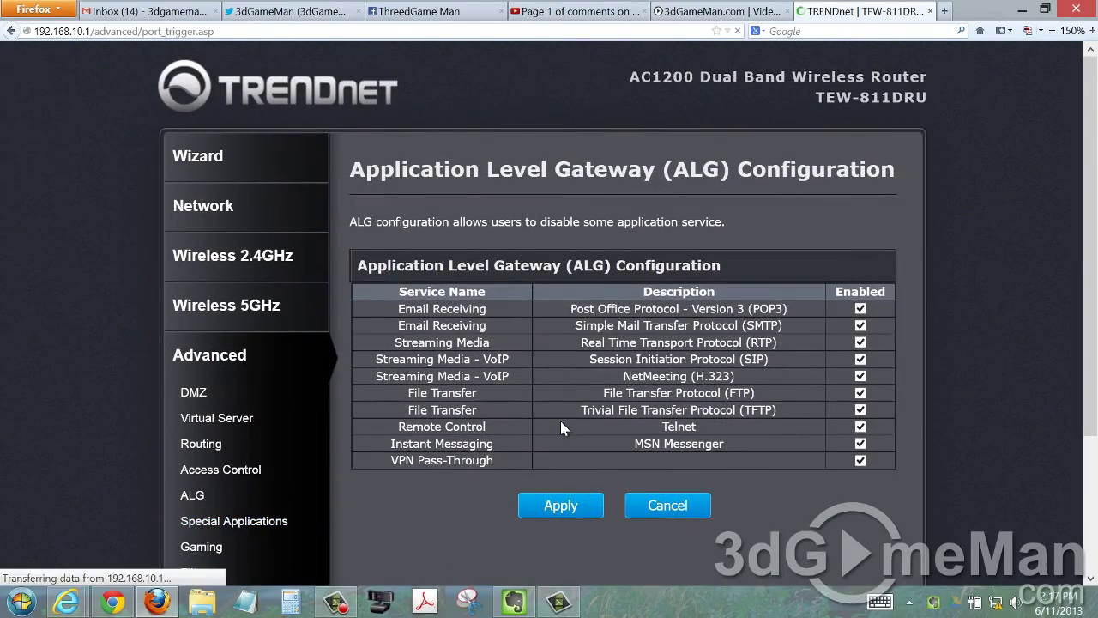
pyautogui.scroll(-4, 626, 361)
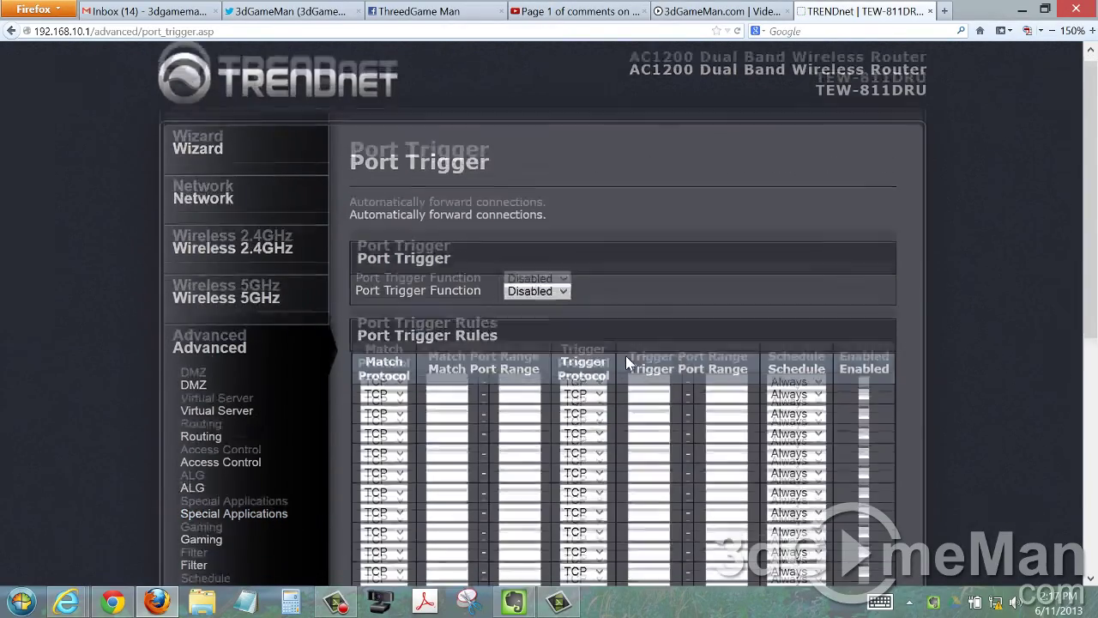
pyautogui.scroll(3, 627, 361)
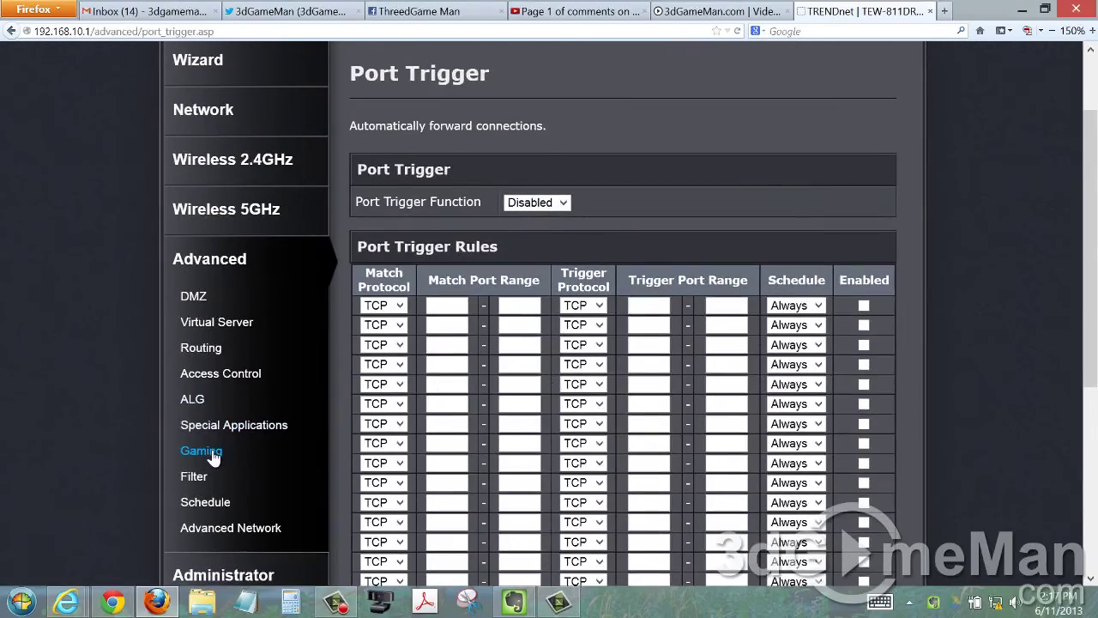
pyautogui.click(211, 452)
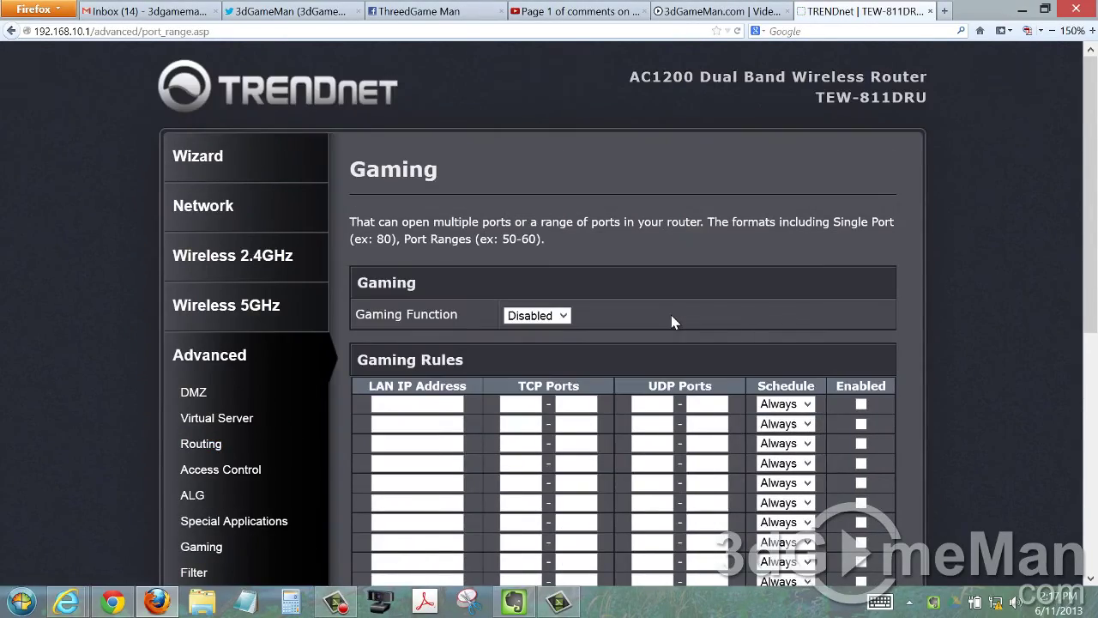
pyautogui.scroll(-3, 673, 317)
pyautogui.scroll(3, 670, 314)
# View the Filter, Schedule and Advanced Network pages, then the Administrator Management page.
pyautogui.click(191, 572)
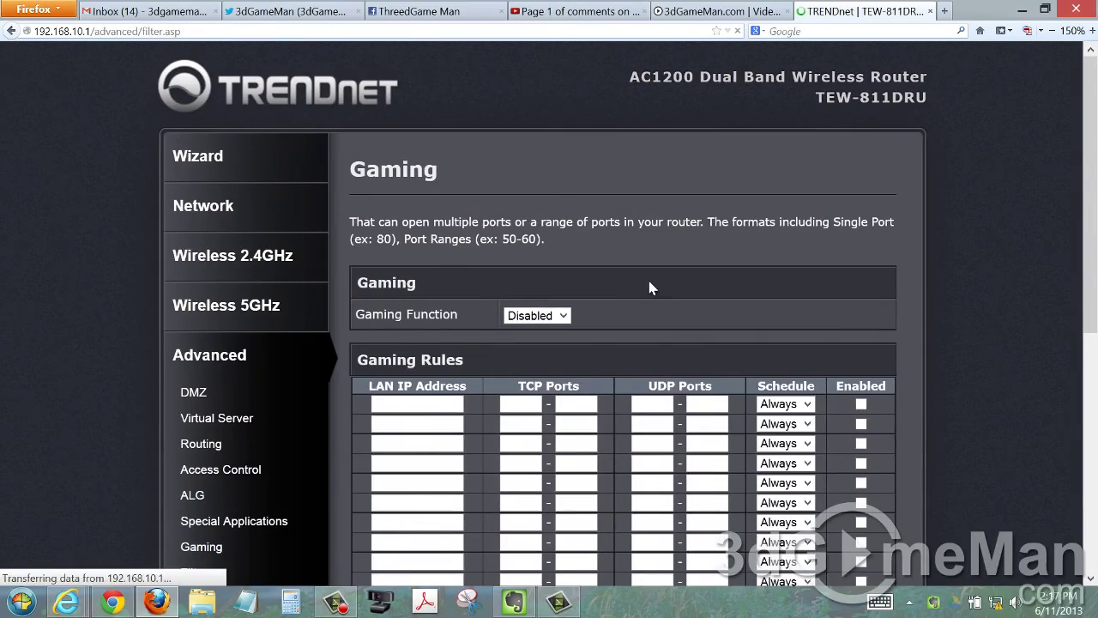
pyautogui.scroll(-3, 650, 287)
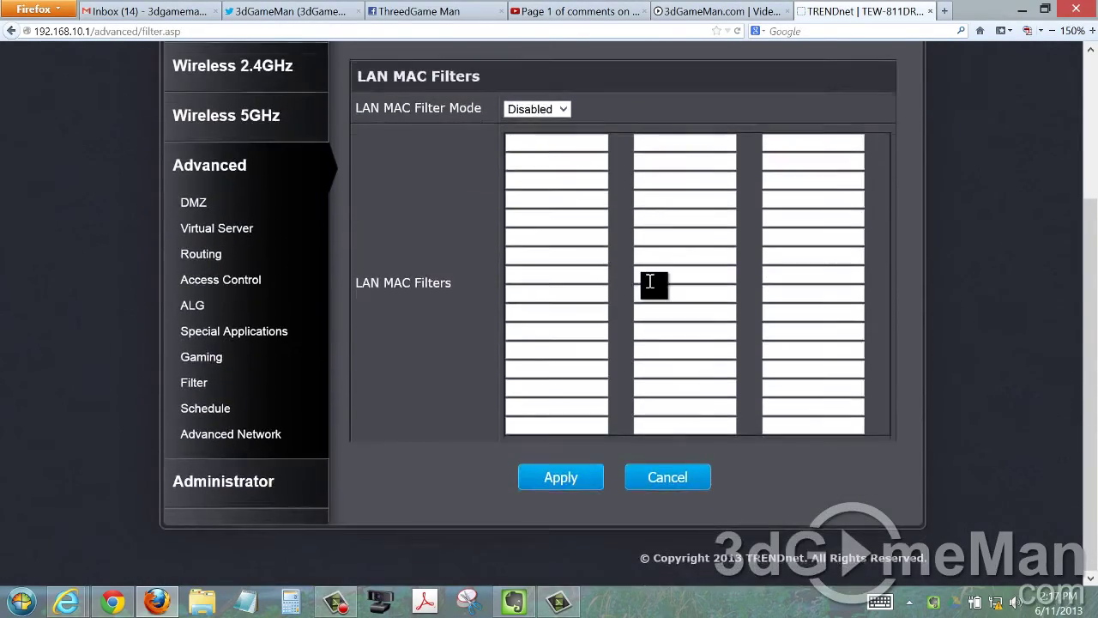
pyautogui.scroll(3, 412, 461)
pyautogui.scroll(-2, 230, 575)
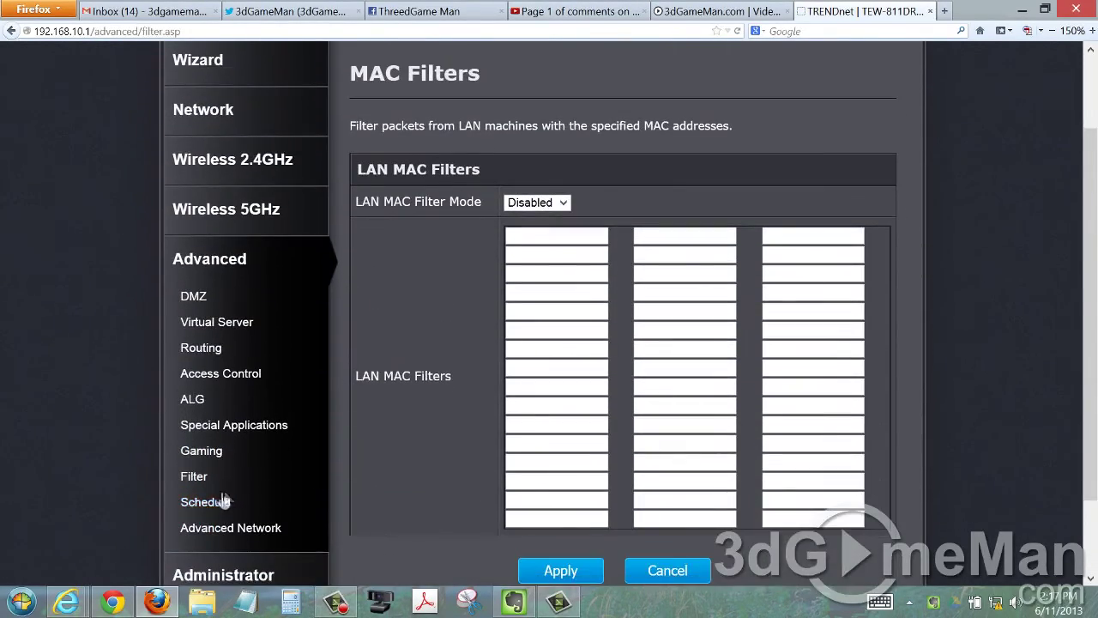
pyautogui.click(296, 501)
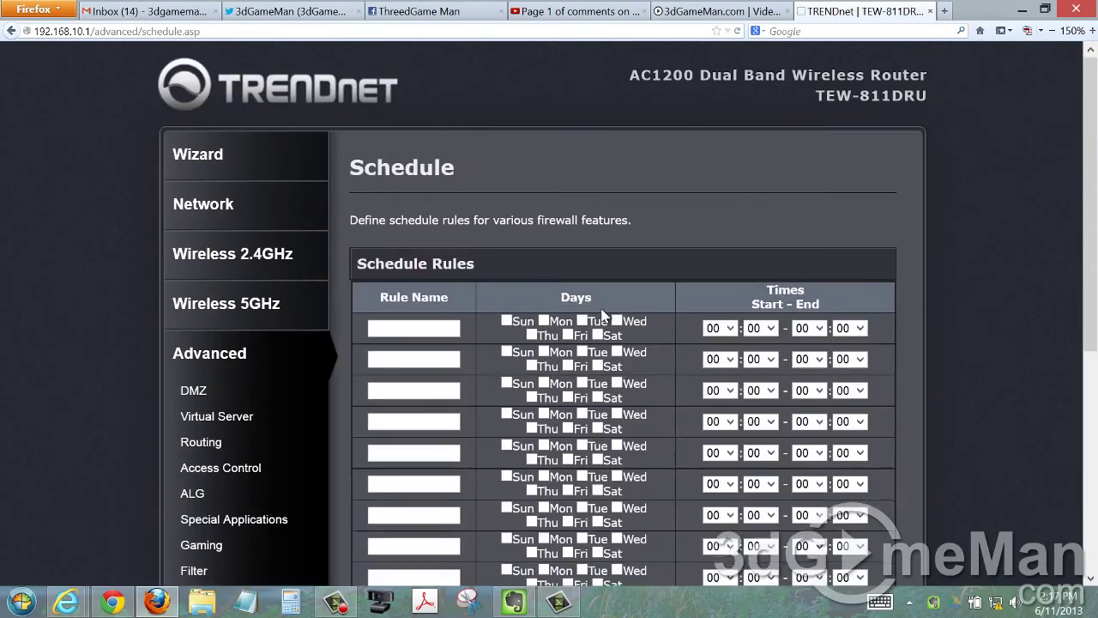
pyautogui.scroll(-4, 600, 317)
pyautogui.scroll(2, 604, 317)
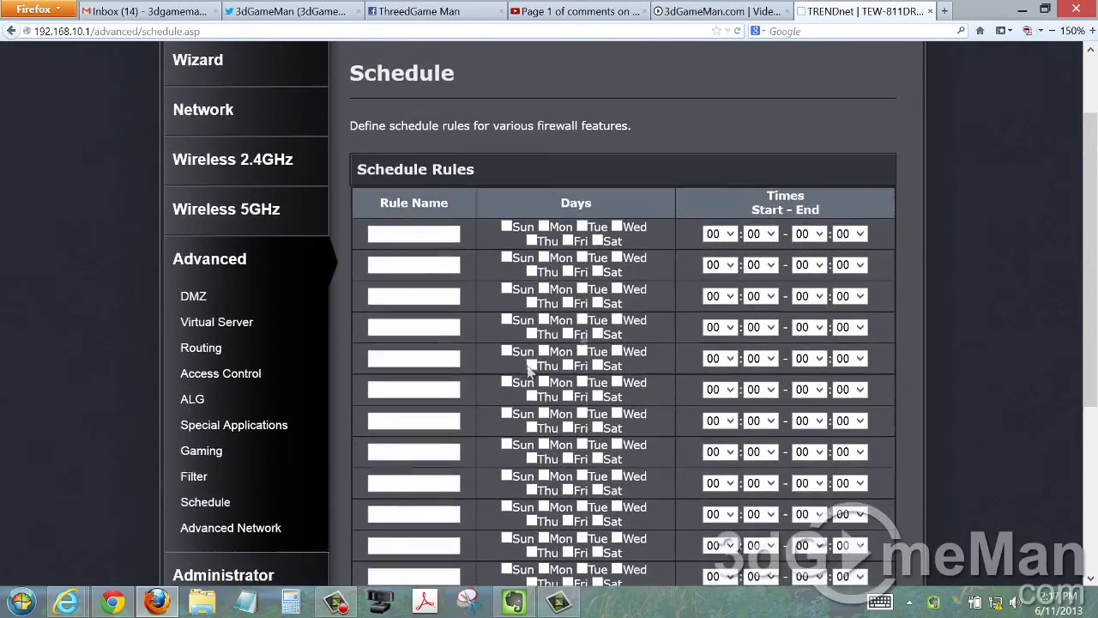
pyautogui.click(262, 527)
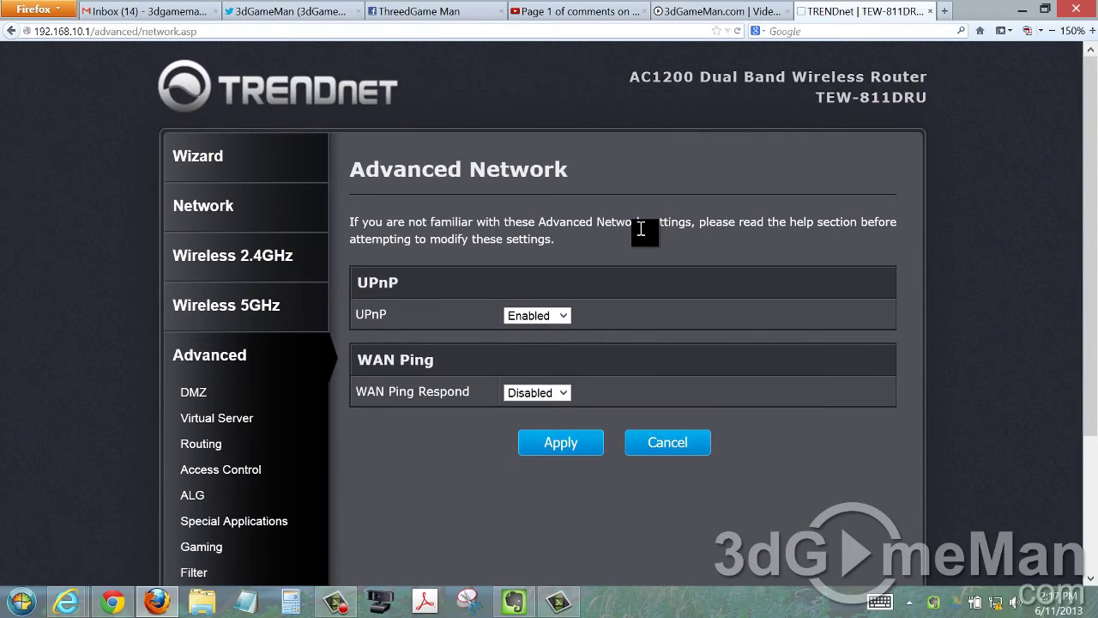
pyautogui.scroll(-2, 639, 228)
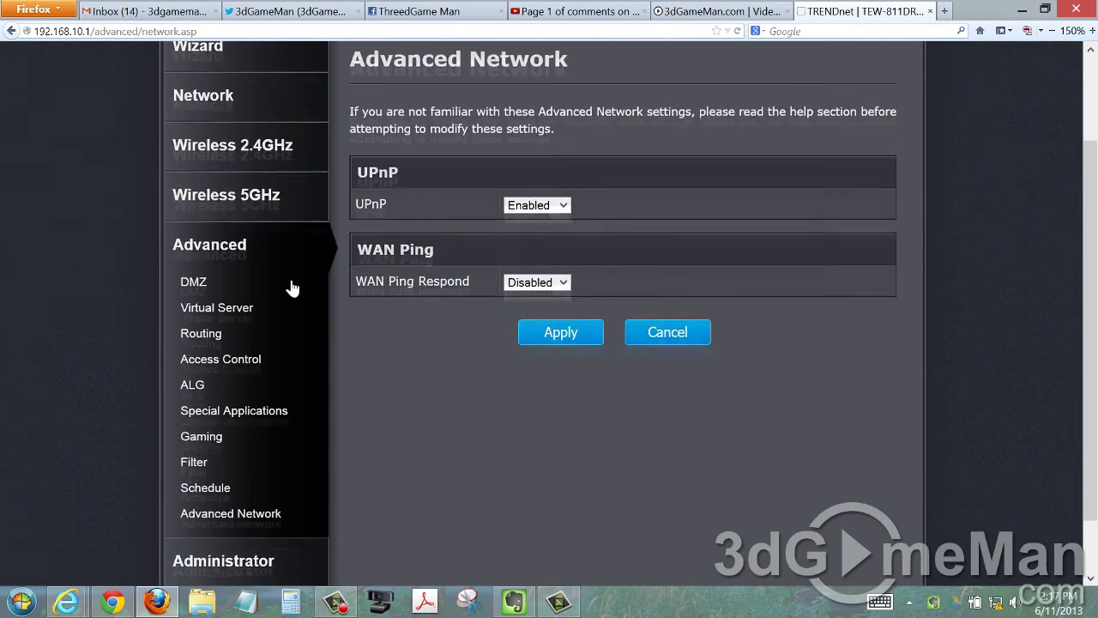
pyautogui.scroll(-2, 289, 284)
pyautogui.click(262, 496)
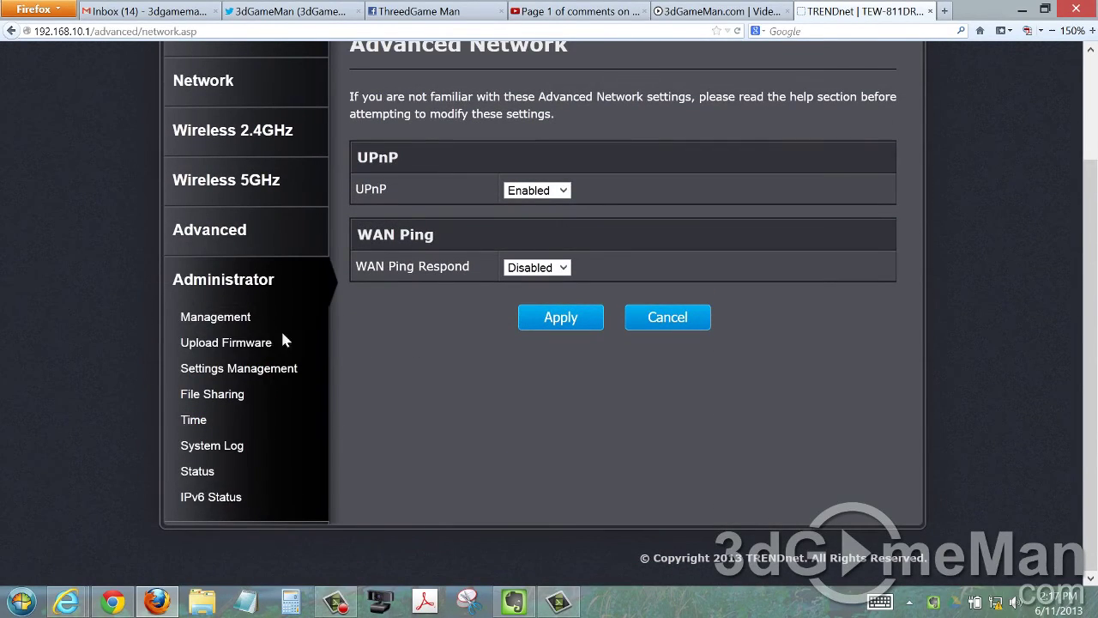
pyautogui.click(258, 319)
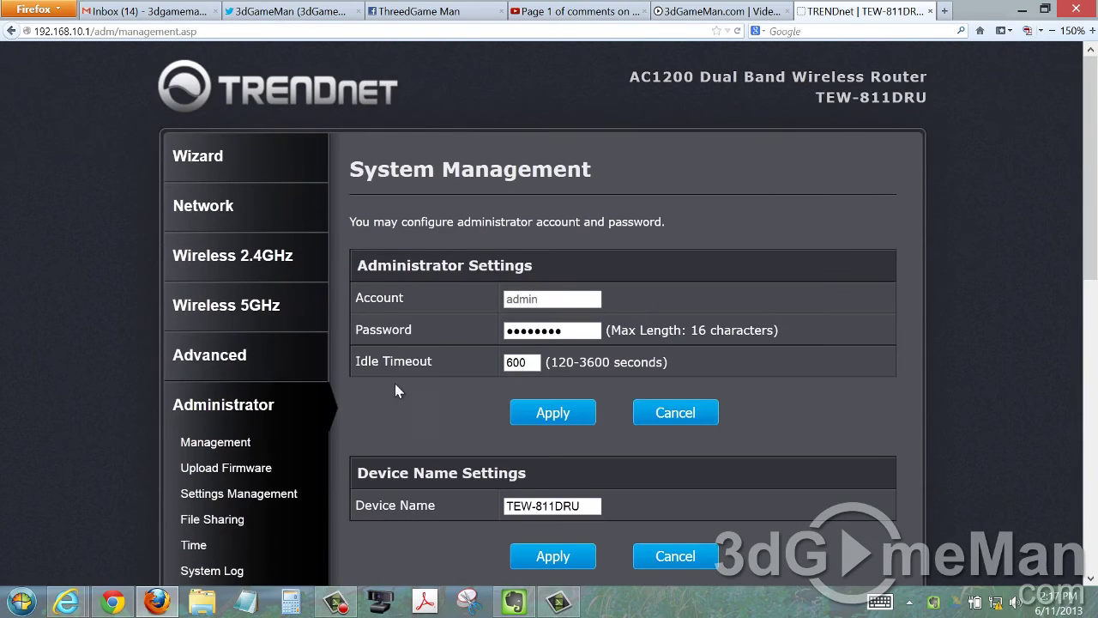
# View the Upload Firmware, Settings Management and File Sharing administrator pages.
pyautogui.scroll(-5, 431, 390)
pyautogui.click(257, 280)
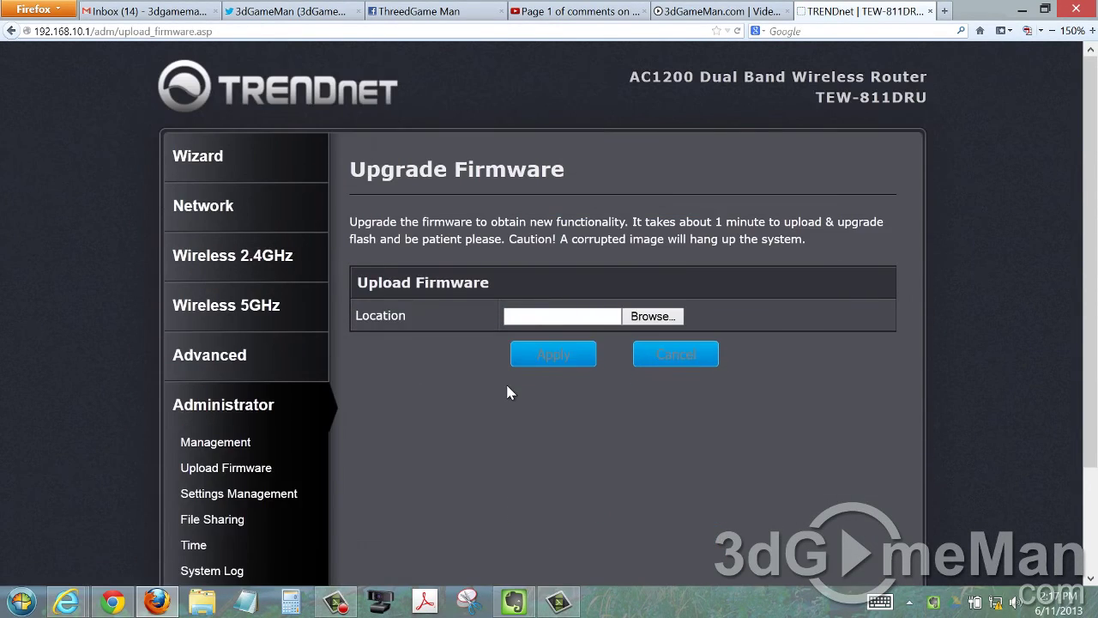
pyautogui.scroll(-3, 507, 393)
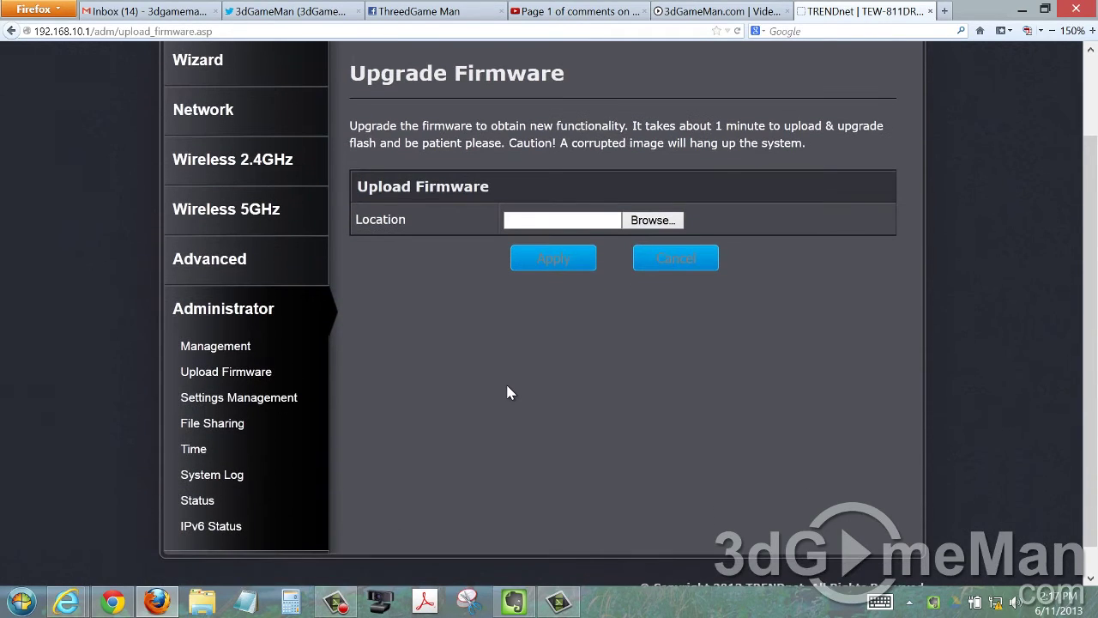
pyautogui.click(277, 397)
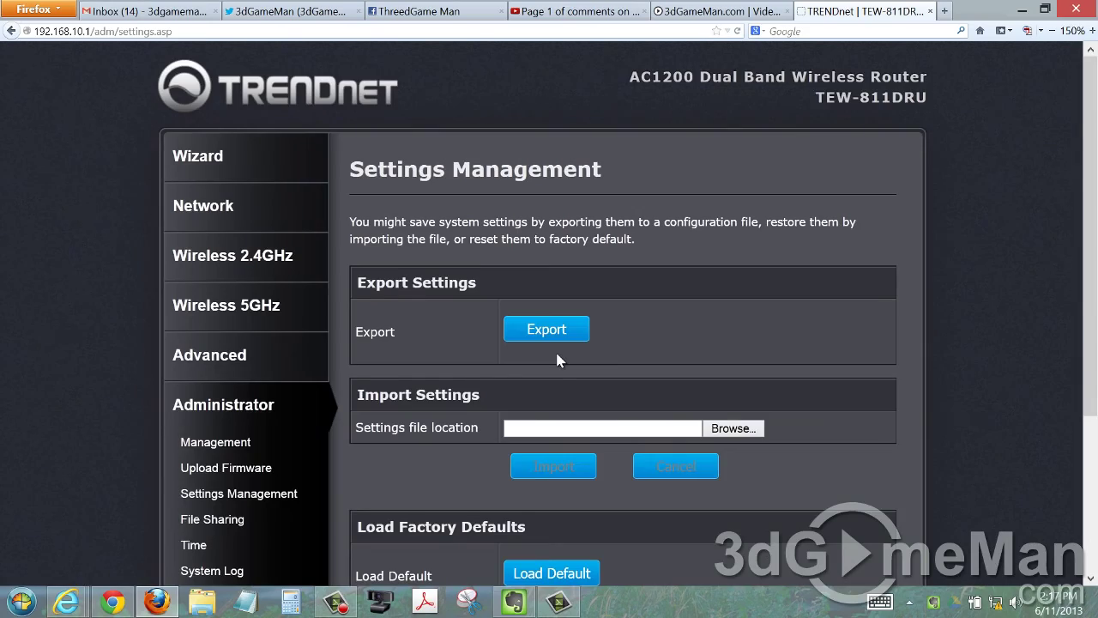
pyautogui.scroll(-3, 558, 361)
pyautogui.click(212, 423)
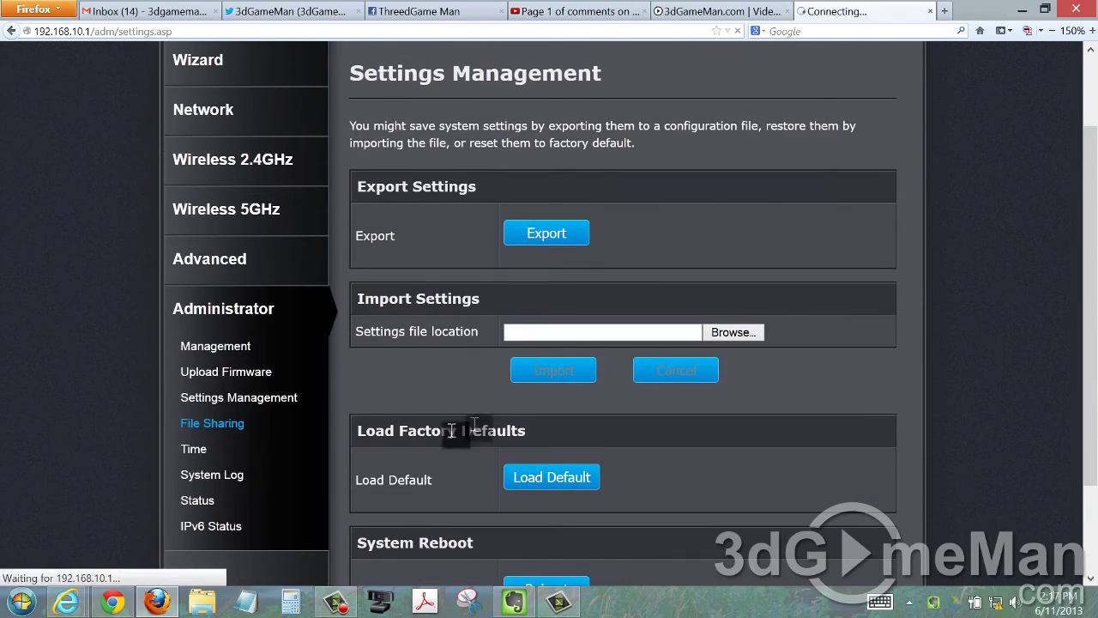
pyautogui.scroll(-4, 524, 401)
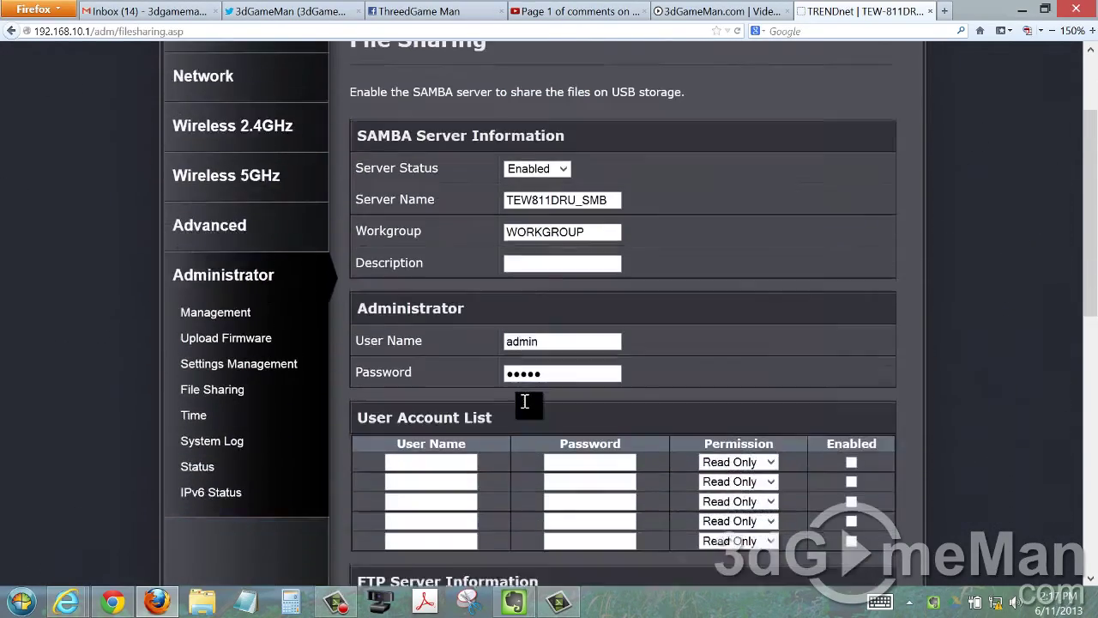
pyautogui.scroll(-2, 525, 401)
# View the Time, System Log, Status and IPv6 Status pages.
pyautogui.click(245, 361)
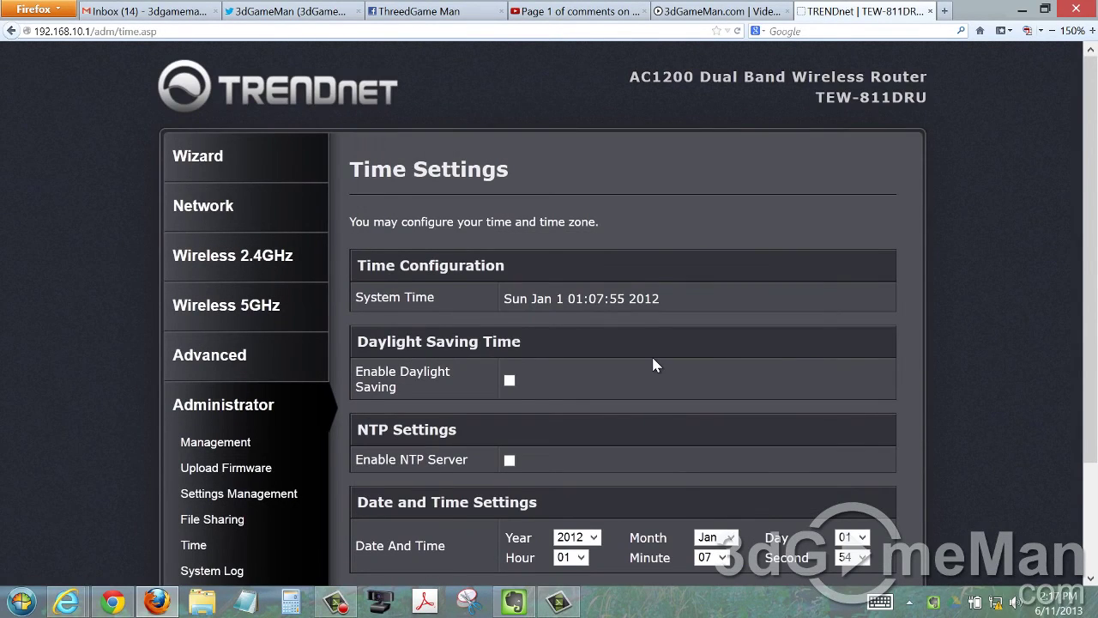
pyautogui.scroll(-2, 651, 355)
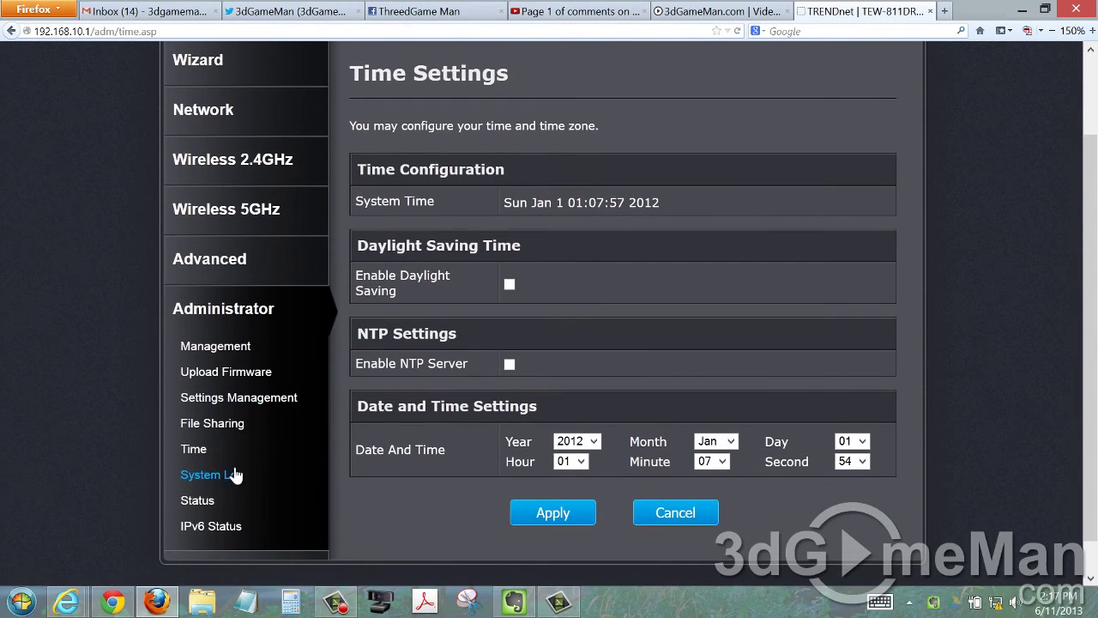
pyautogui.click(233, 475)
pyautogui.scroll(-2, 611, 347)
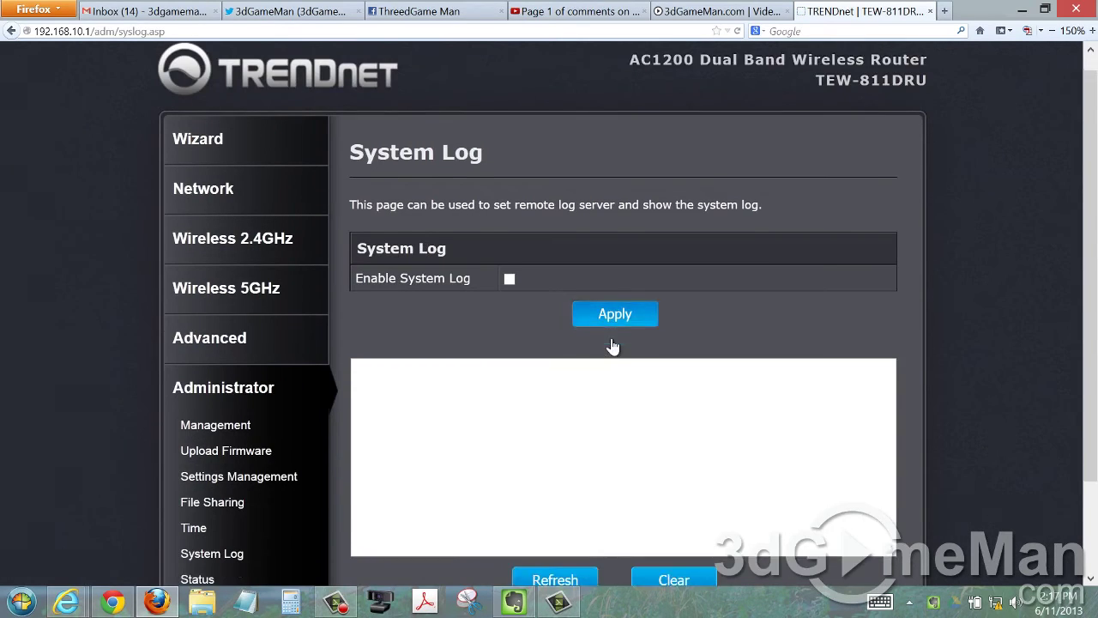
pyautogui.click(201, 503)
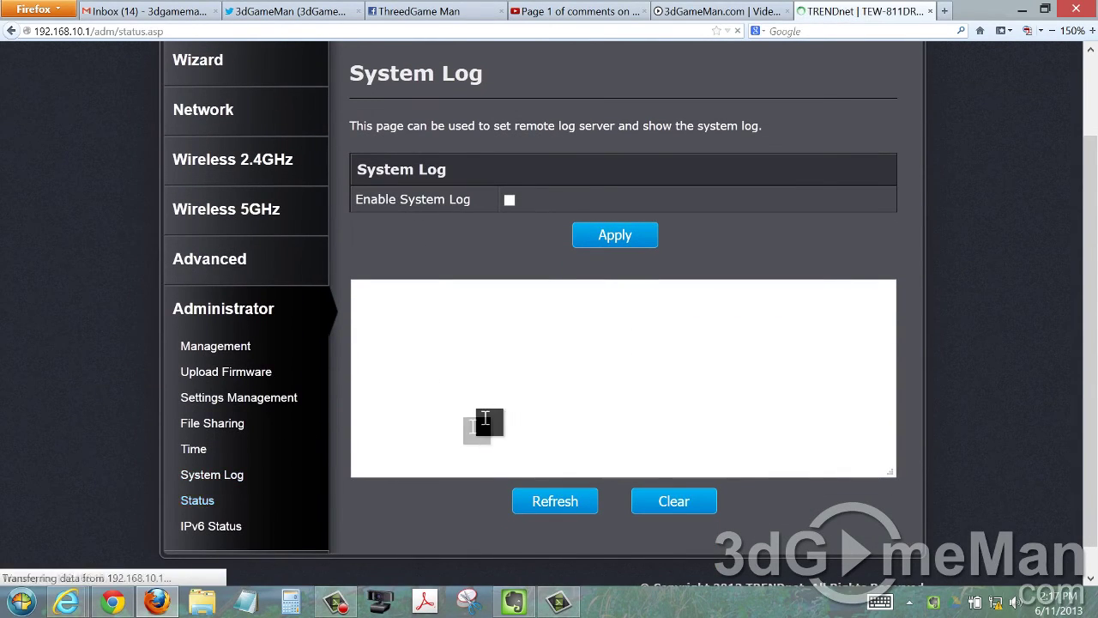
pyautogui.scroll(-6, 573, 388)
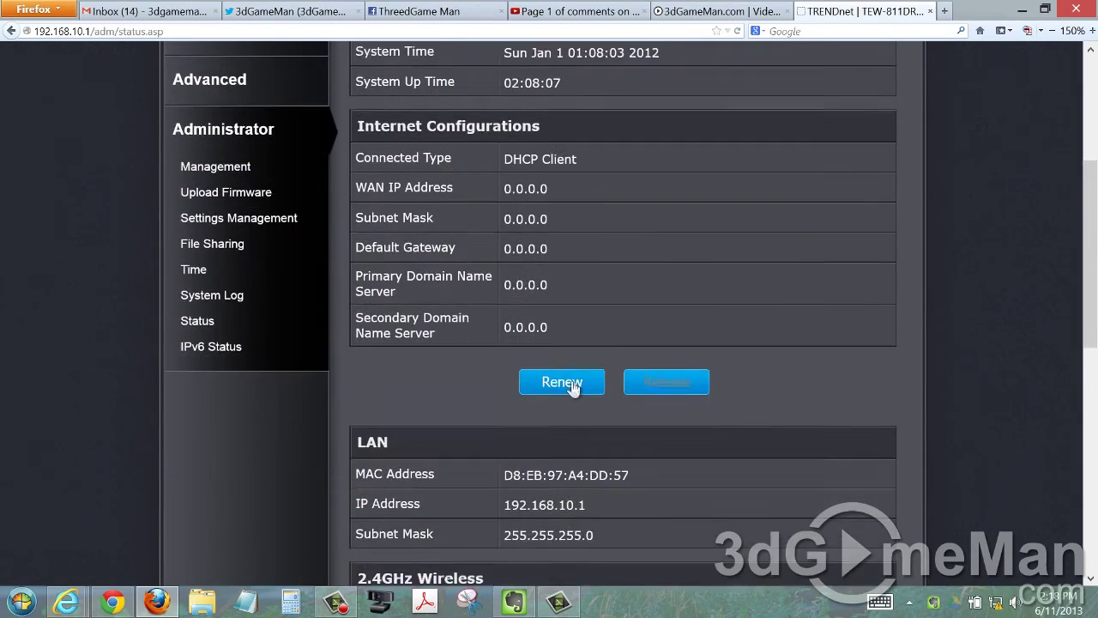
pyautogui.click(215, 339)
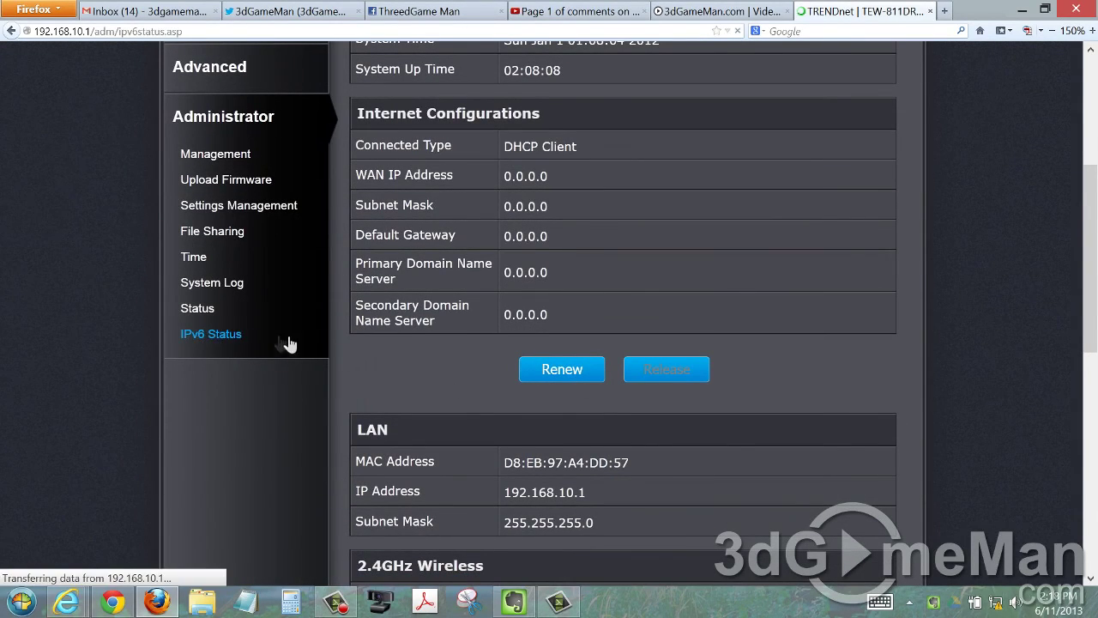